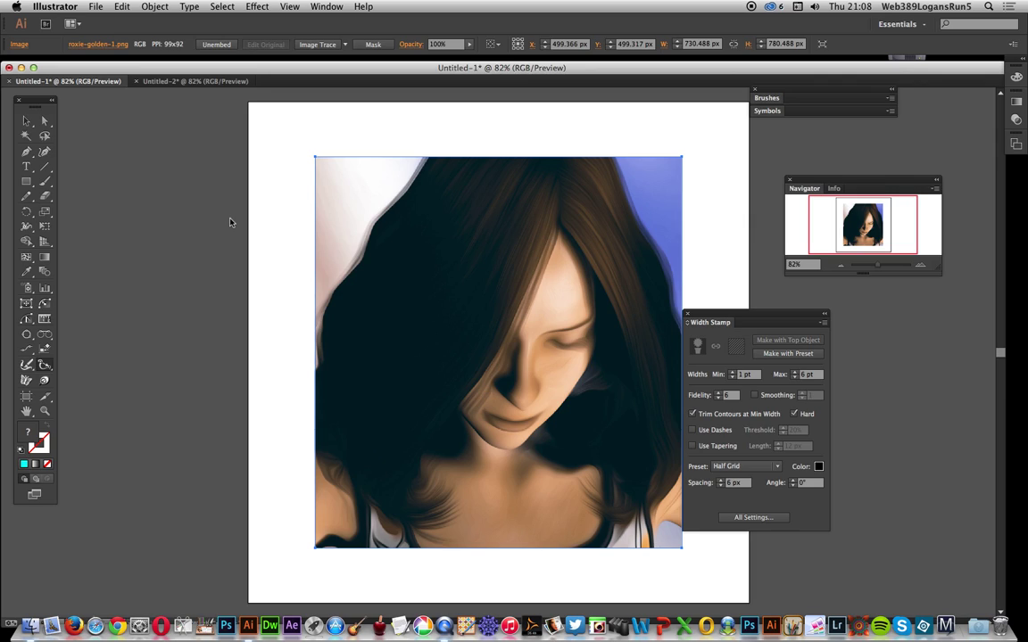
# Convert the portrait image into a Half Grid width stamp with a 30 pt maximum width and 15 px spacing
pyautogui.click(27, 121)
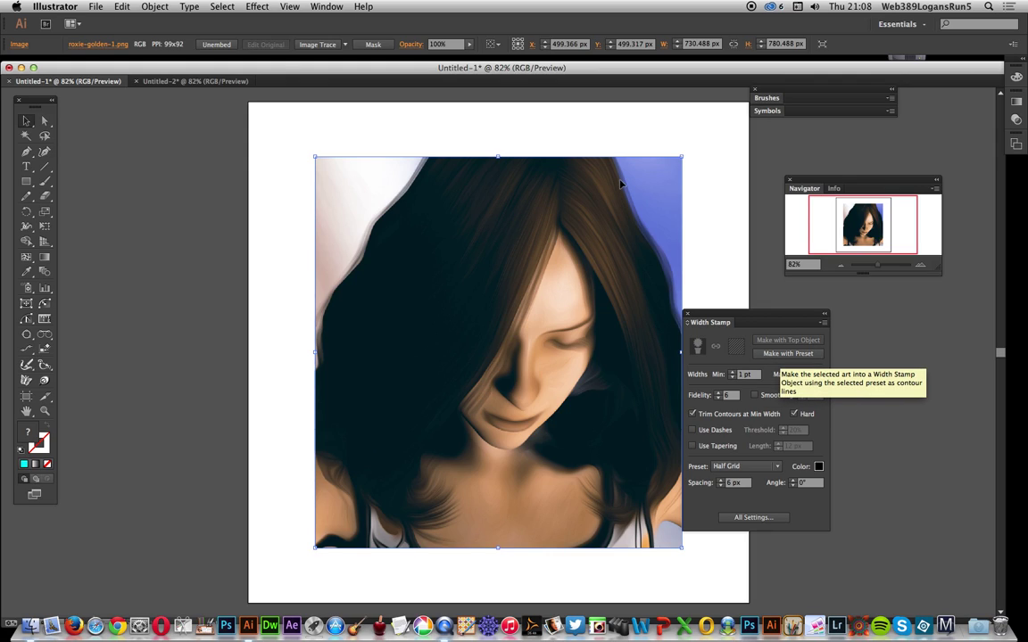
pyautogui.click(772, 359)
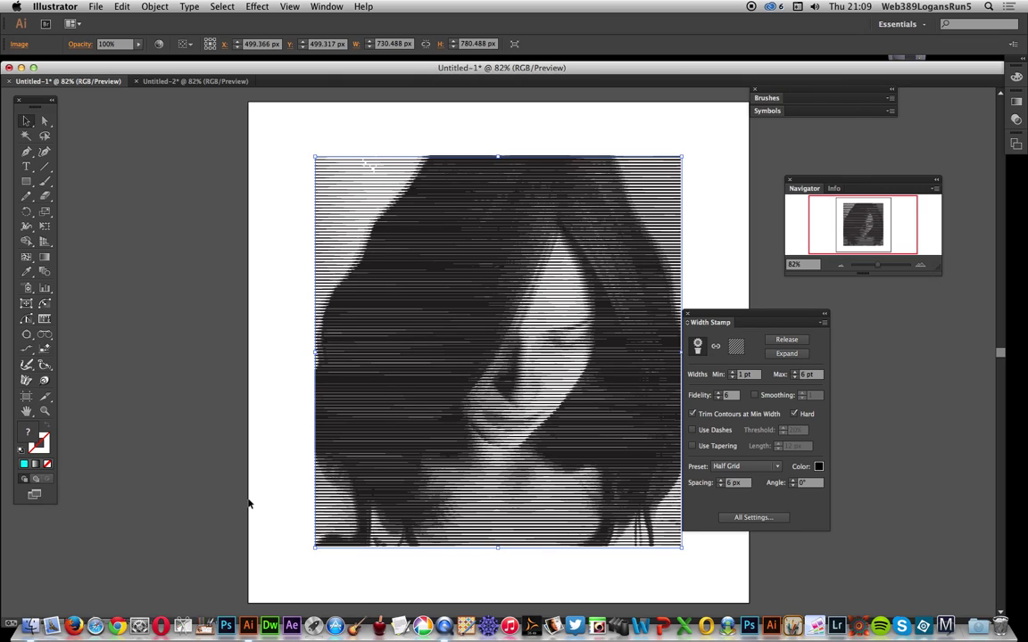
pyautogui.click(802, 373)
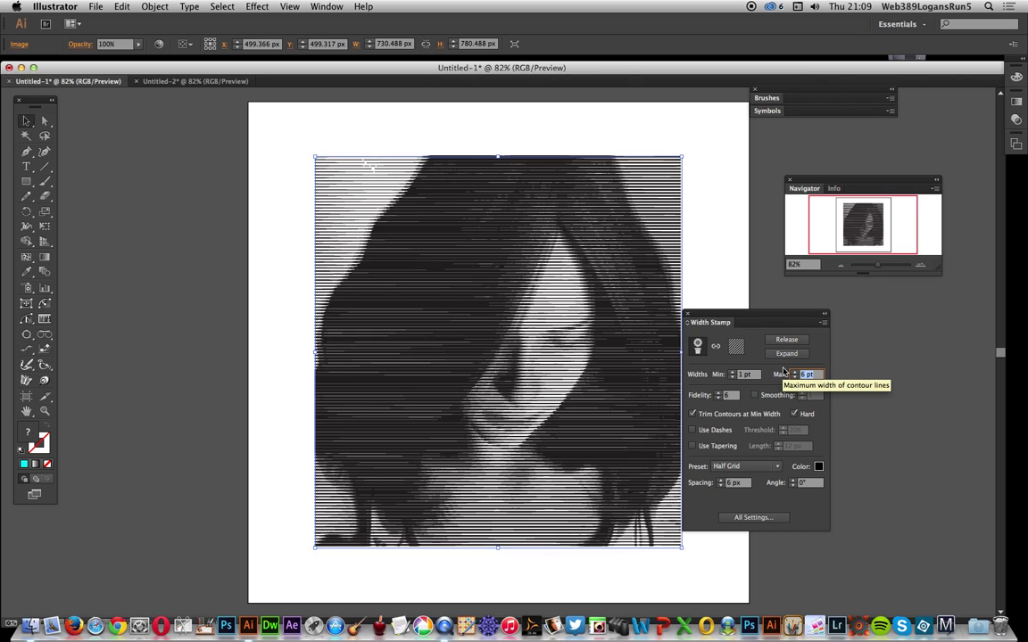
pyautogui.write('30')
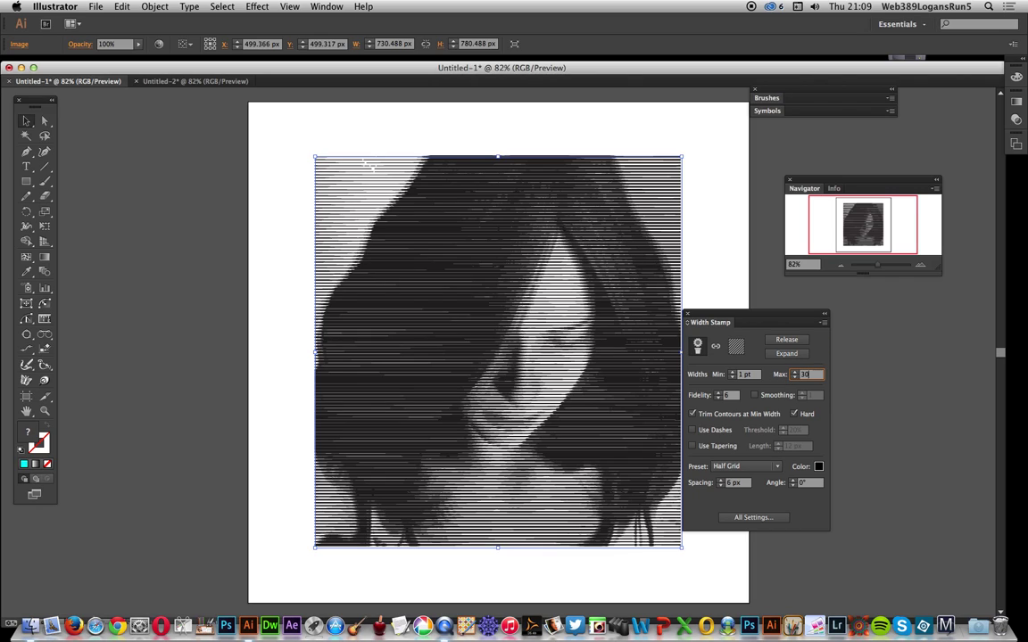
pyautogui.press('Tab')
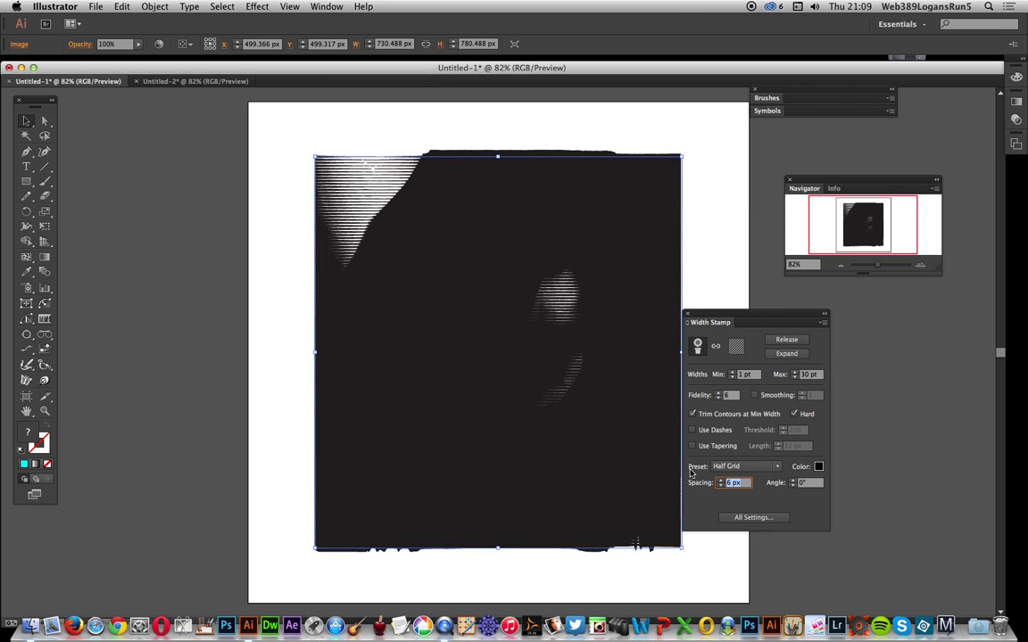
pyautogui.write('15')
pyautogui.press('Tab')
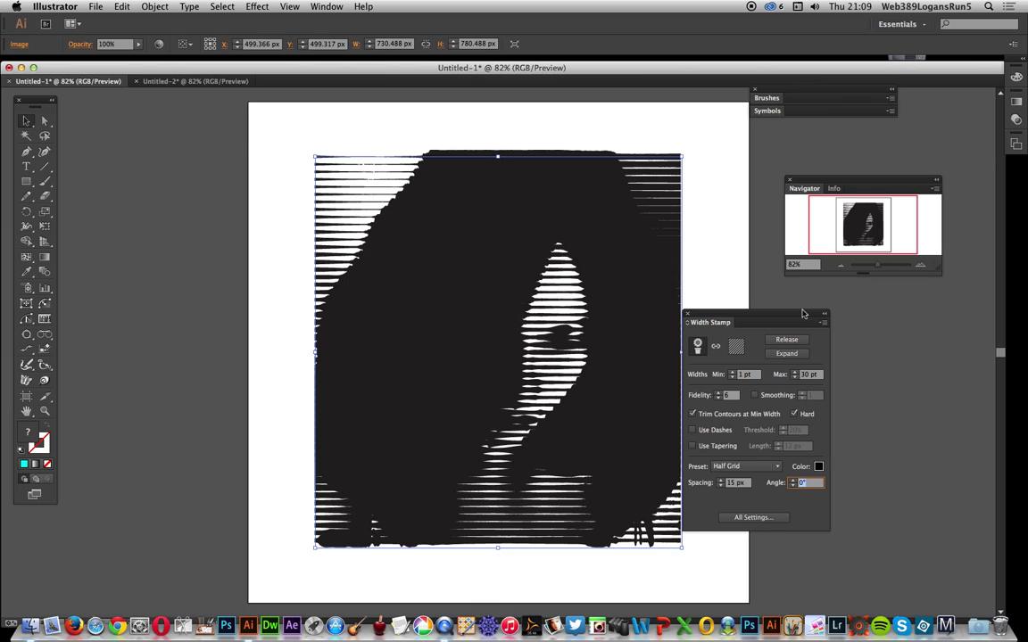
# Review the width stamp's options and its full settings, then leave them without making changes
pyautogui.moveTo(821, 325); pyautogui.dragTo(833, 311)
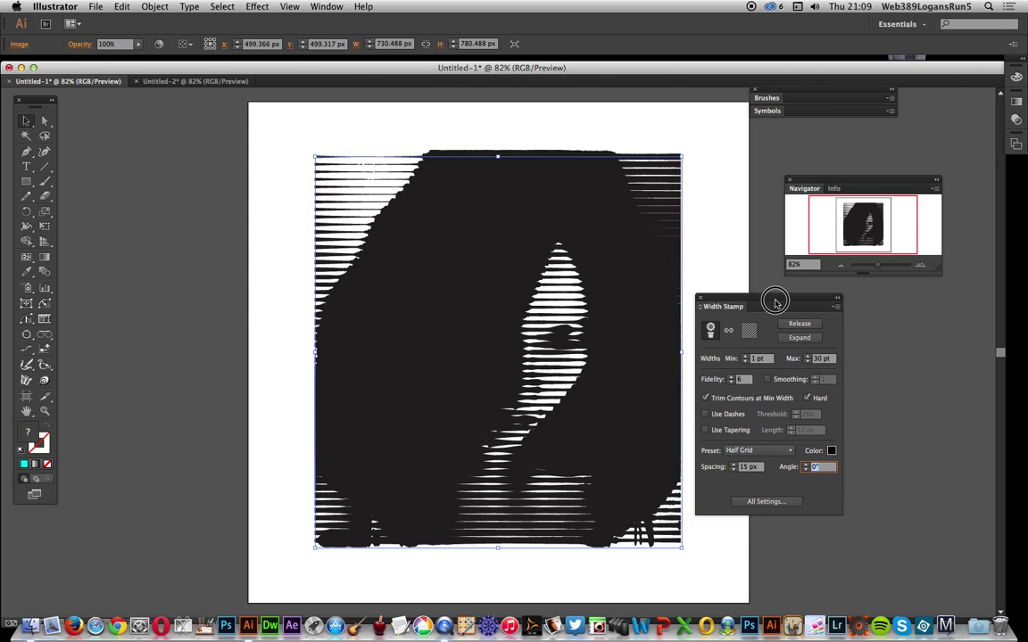
pyautogui.click(832, 308)
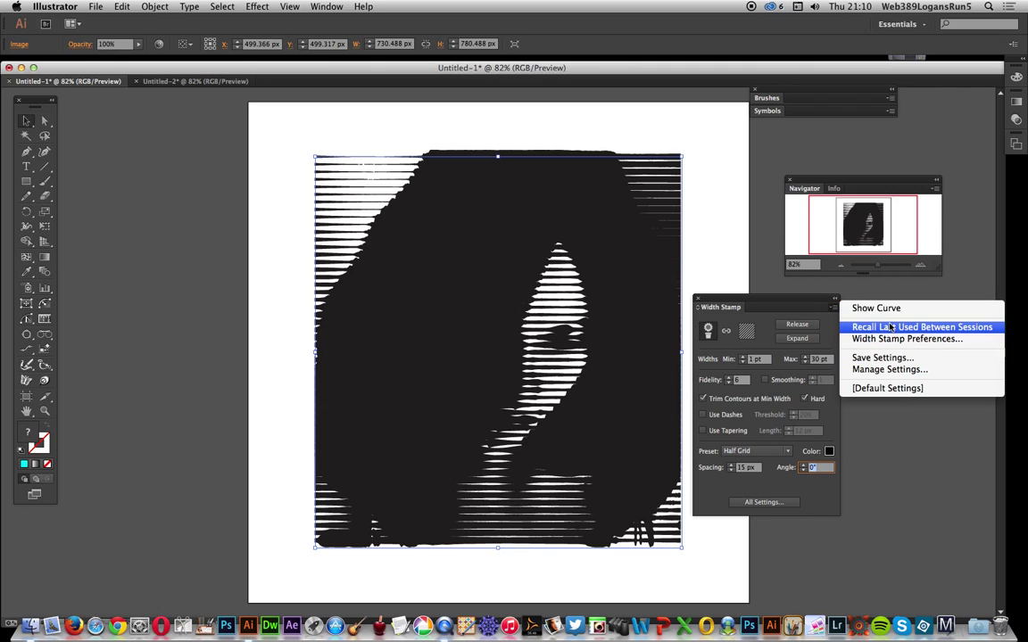
pyautogui.click(798, 509)
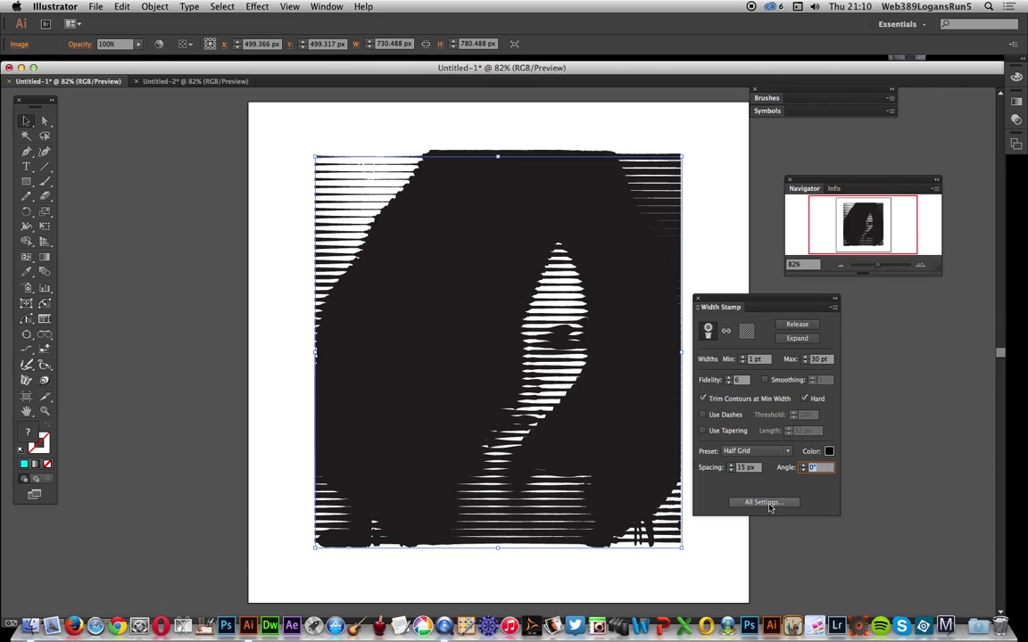
pyautogui.click(769, 504)
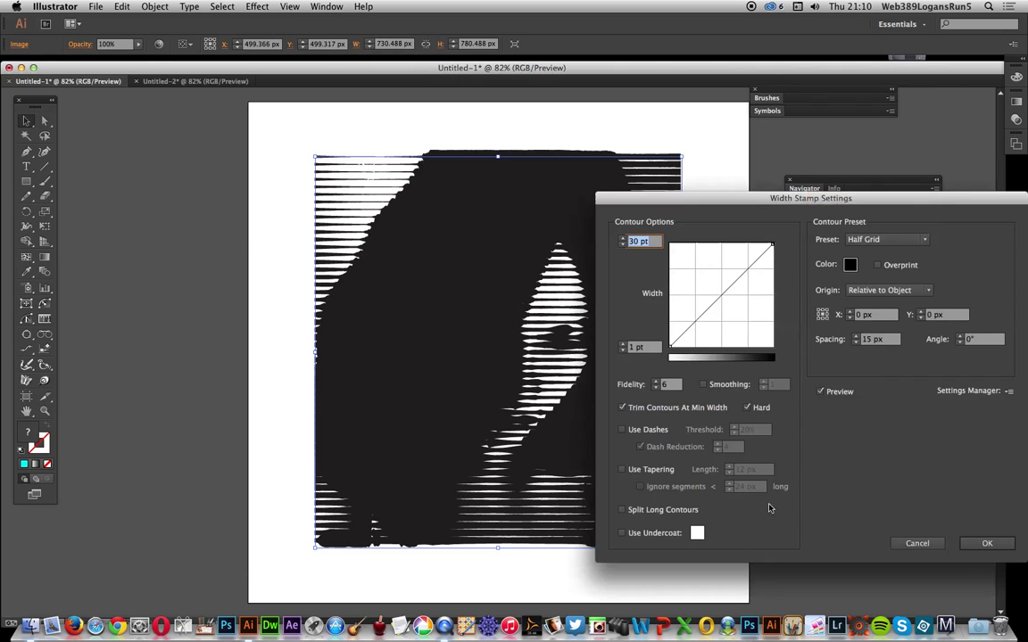
pyautogui.moveTo(740, 202); pyautogui.dragTo(777, 198)
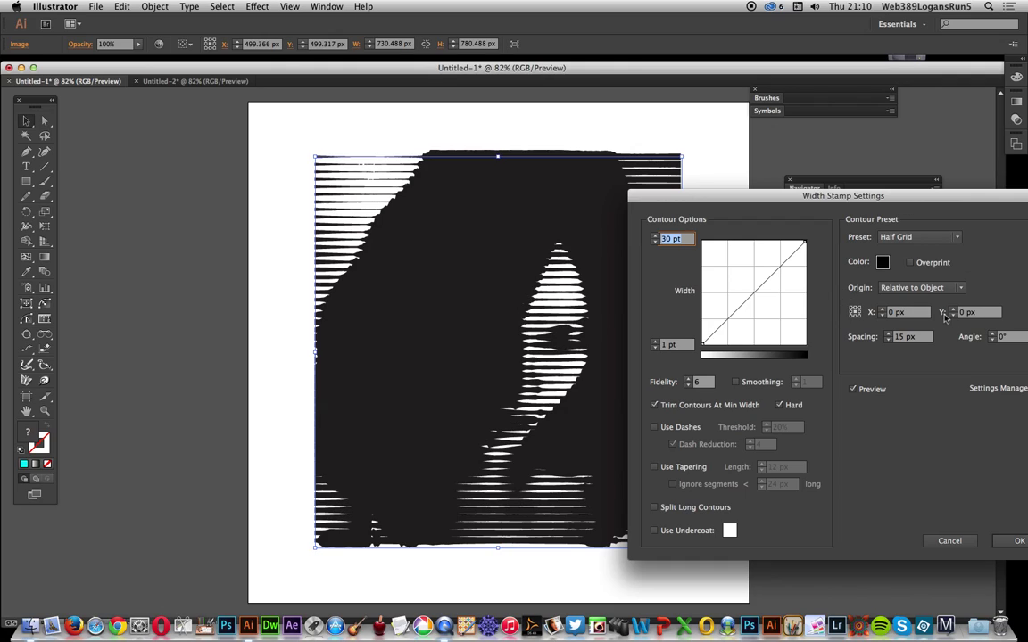
pyautogui.click(953, 541)
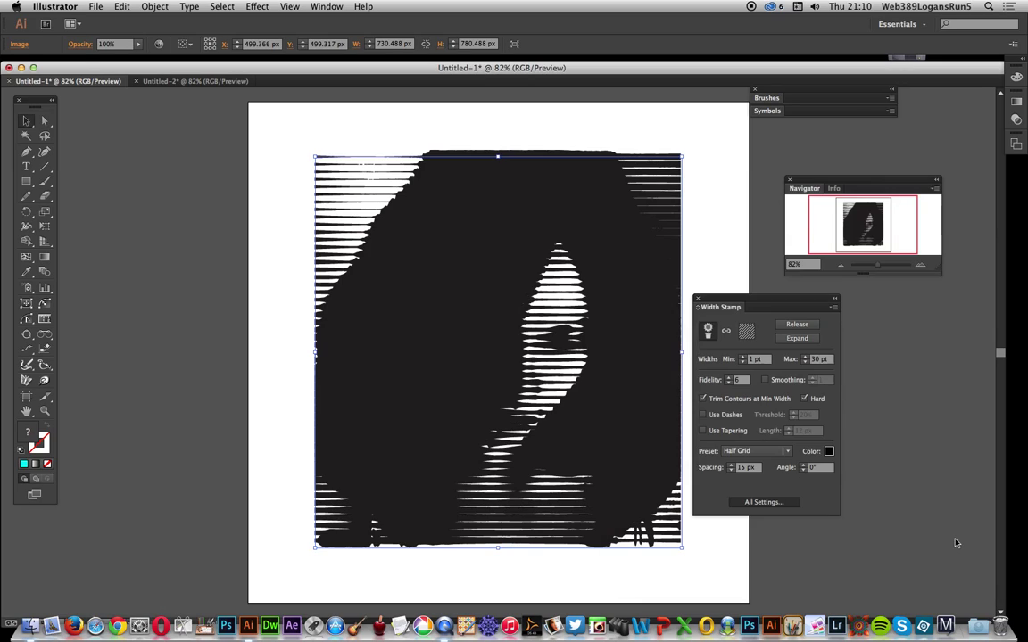
# Change the width stamp to the Grid preset, with a 45° first angle and 15 px second spacing
pyautogui.click(756, 451)
pyautogui.click(746, 466)
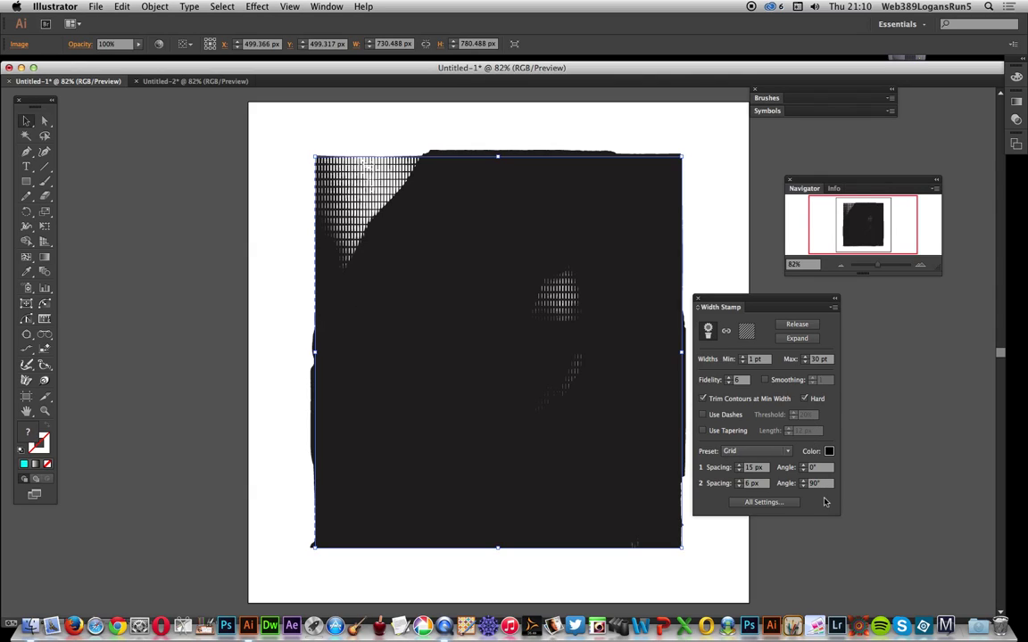
pyautogui.moveTo(818, 468); pyautogui.dragTo(790, 459)
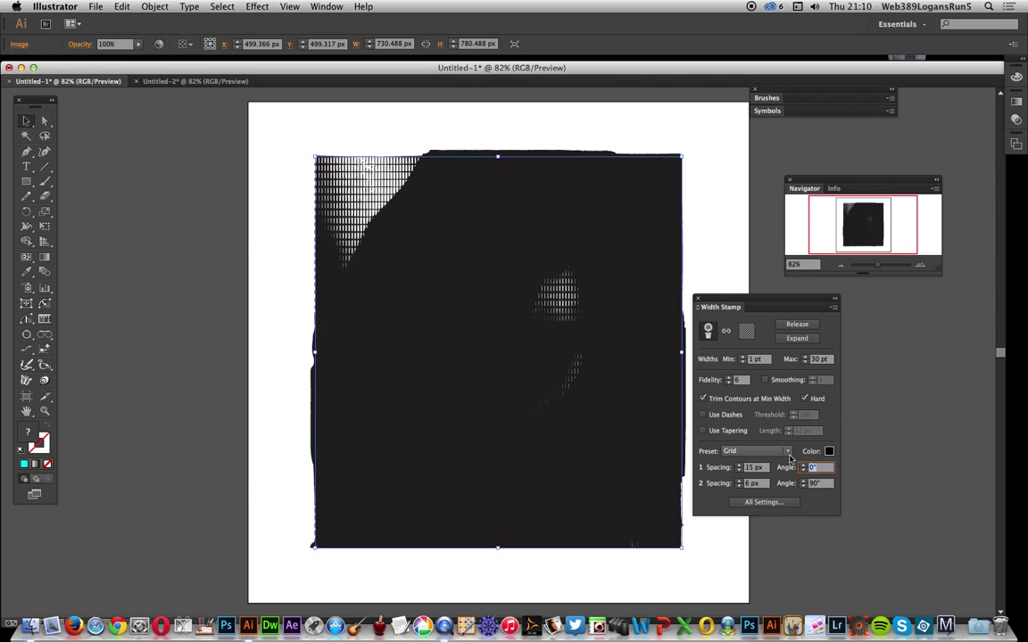
pyautogui.write('45')
pyautogui.press('Tab')
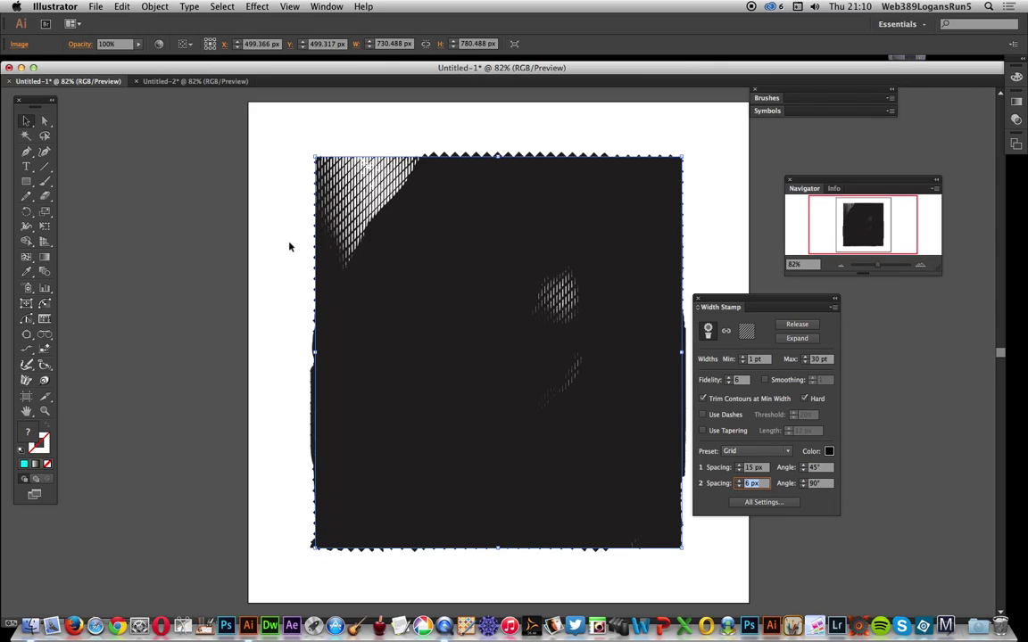
pyautogui.write('15')
pyautogui.press('Tab')
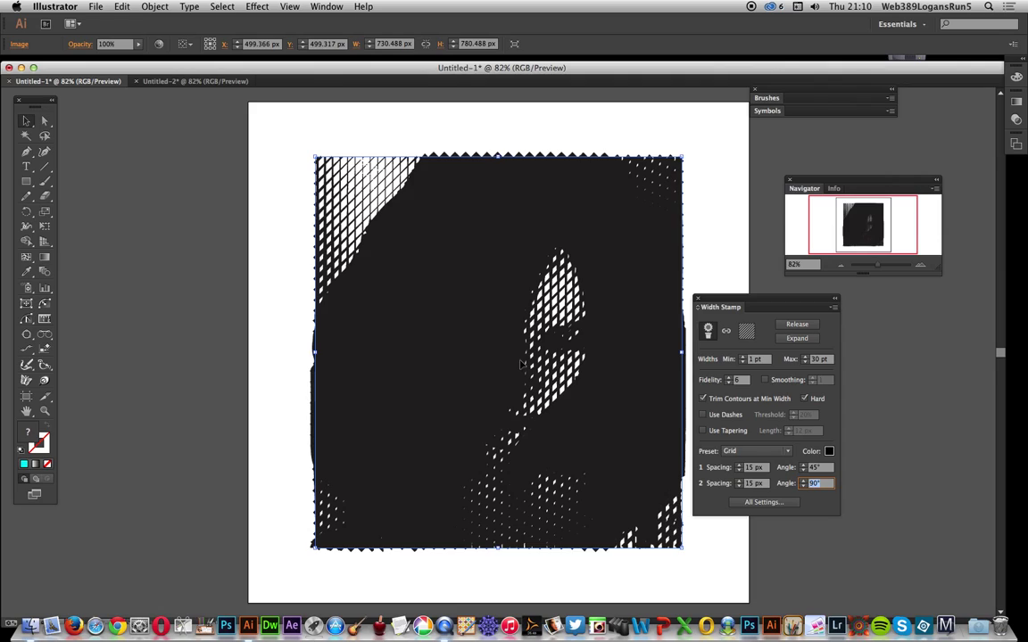
# Set the width stamp's maximum width to 20 pt and its fidelity to 4
pyautogui.click(814, 359)
pyautogui.write('20')
pyautogui.press('Tab')
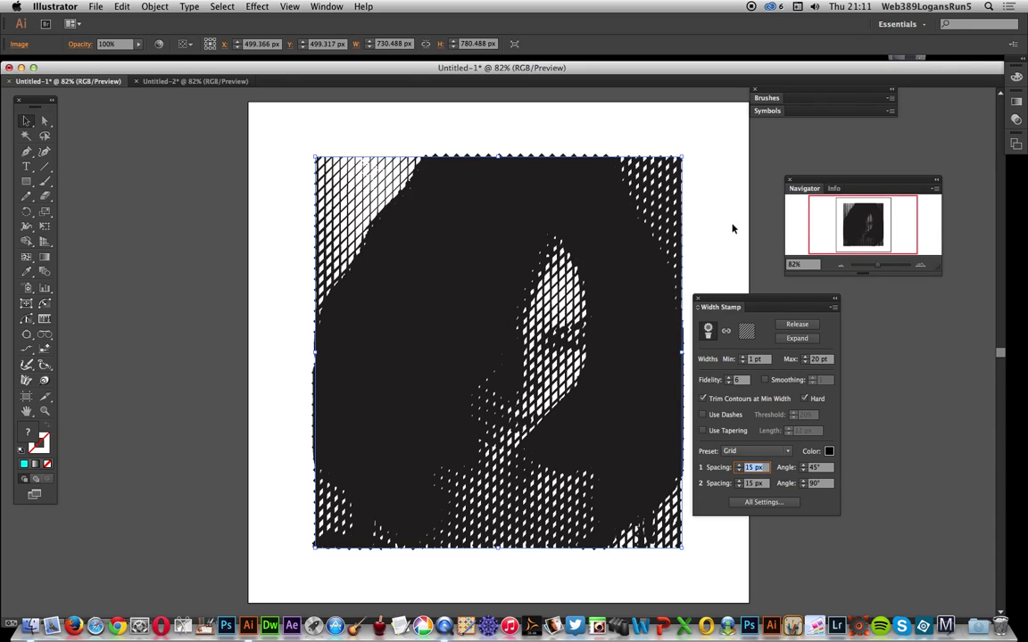
pyautogui.click(740, 382)
pyautogui.write('7')
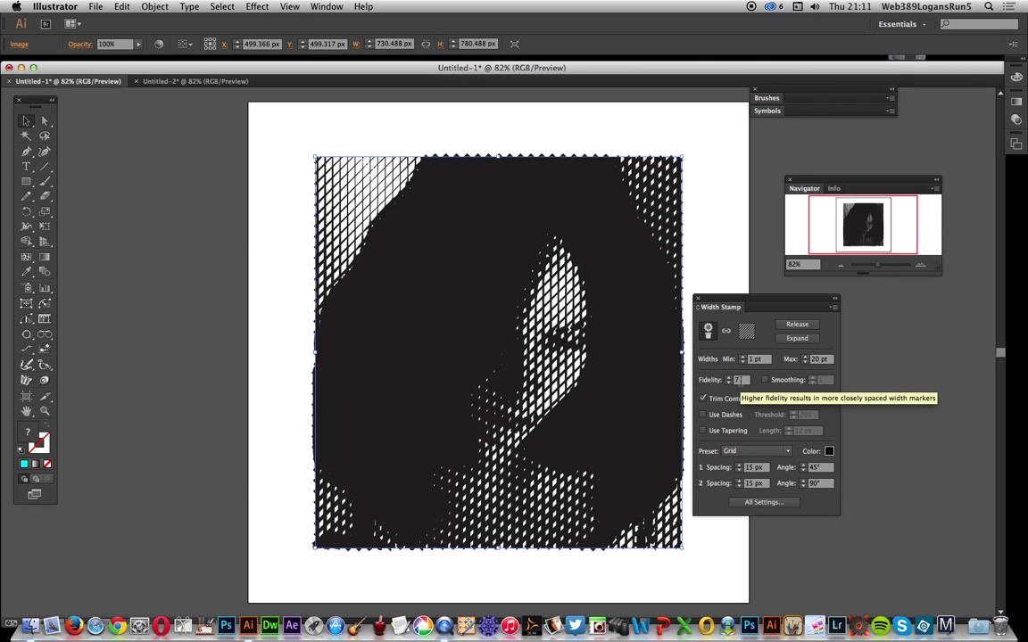
pyautogui.click(729, 383)
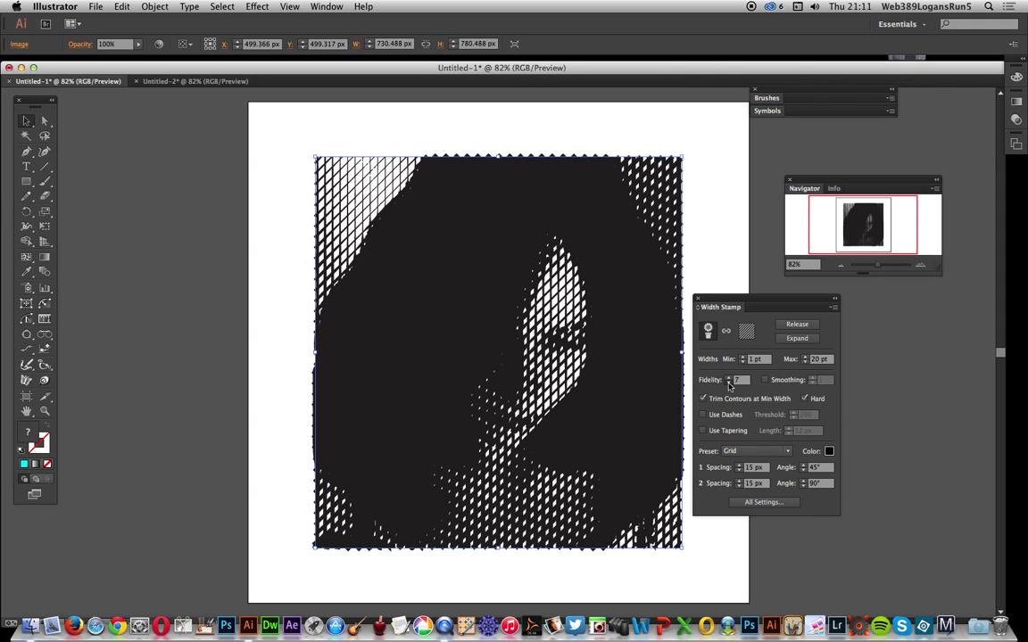
pyautogui.click(728, 384)
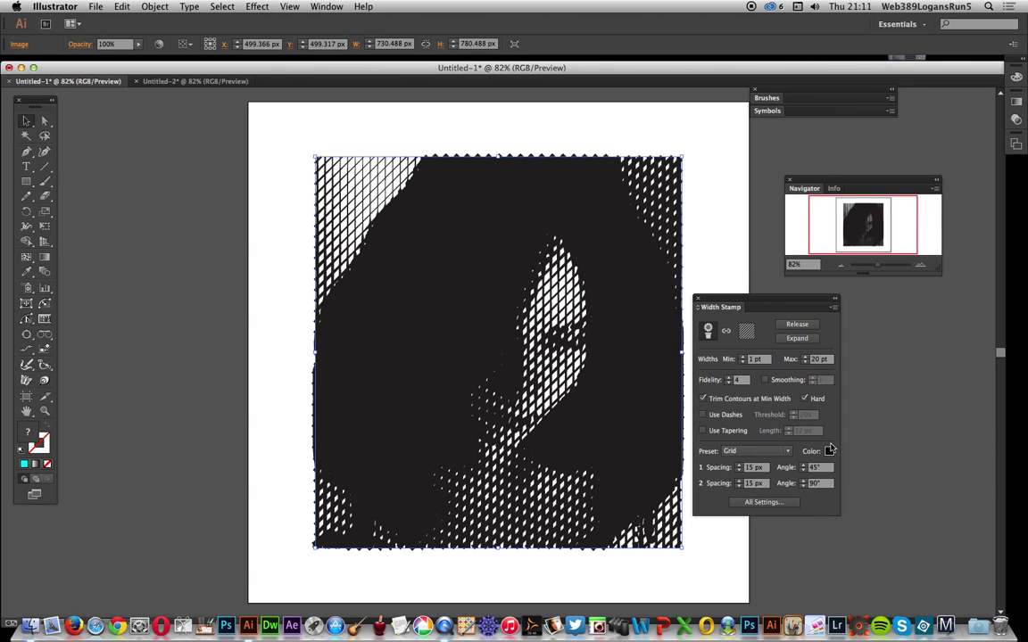
# Change the width stamp to the Waves preset and raise the wave amplitude to 12 px
pyautogui.click(765, 452)
pyautogui.click(752, 488)
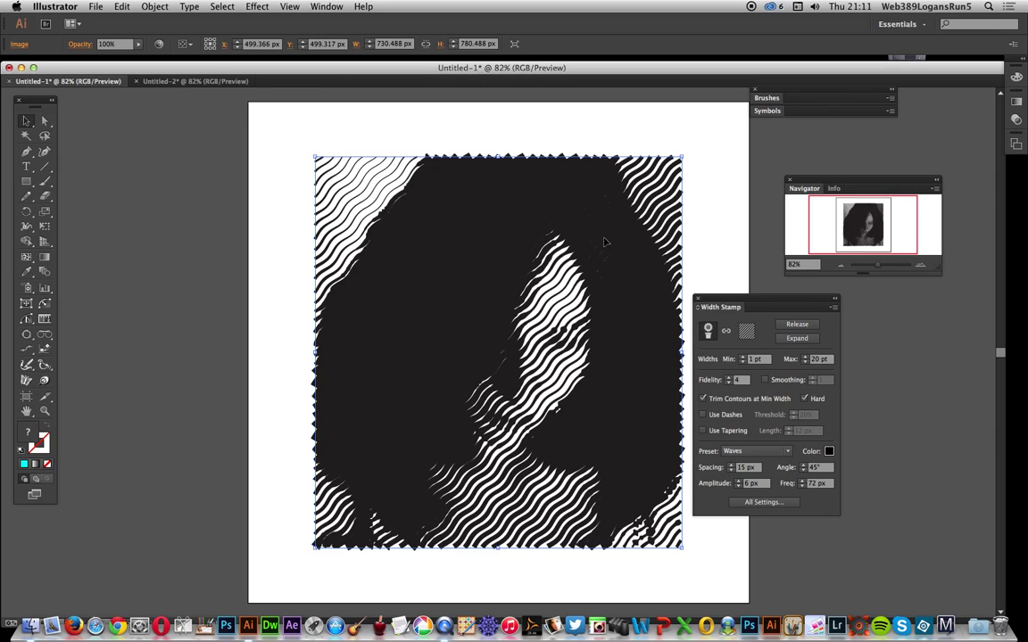
pyautogui.click(798, 339)
pyautogui.click(737, 481)
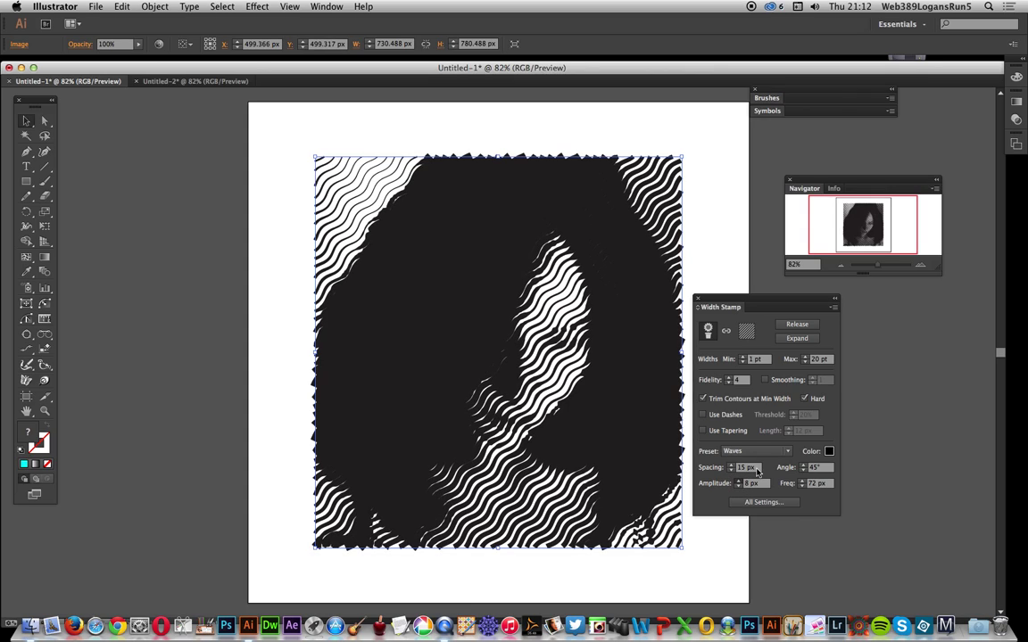
pyautogui.click(734, 471)
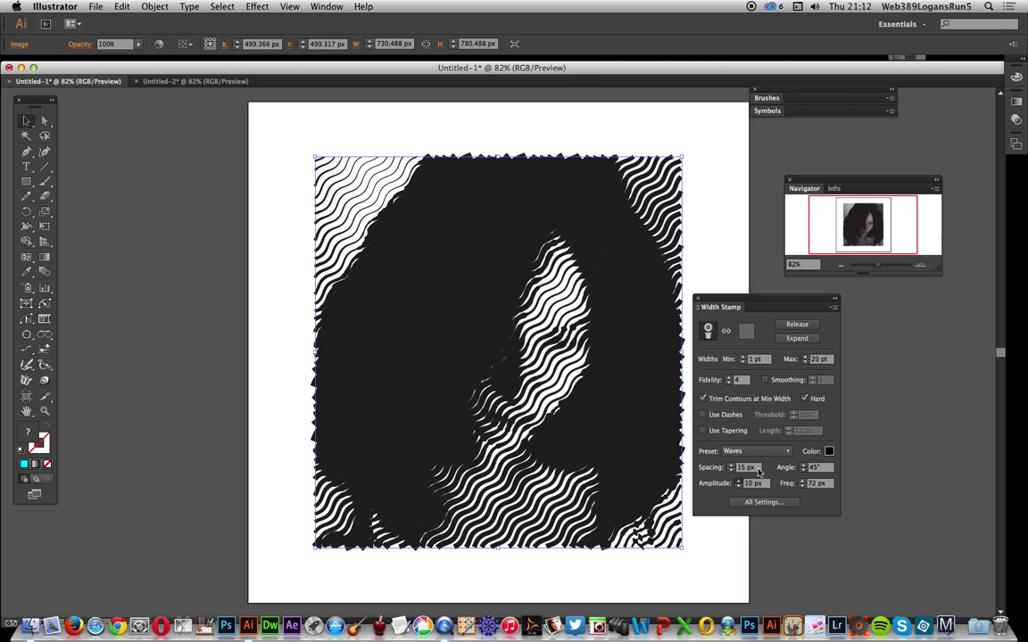
pyautogui.press('Up')
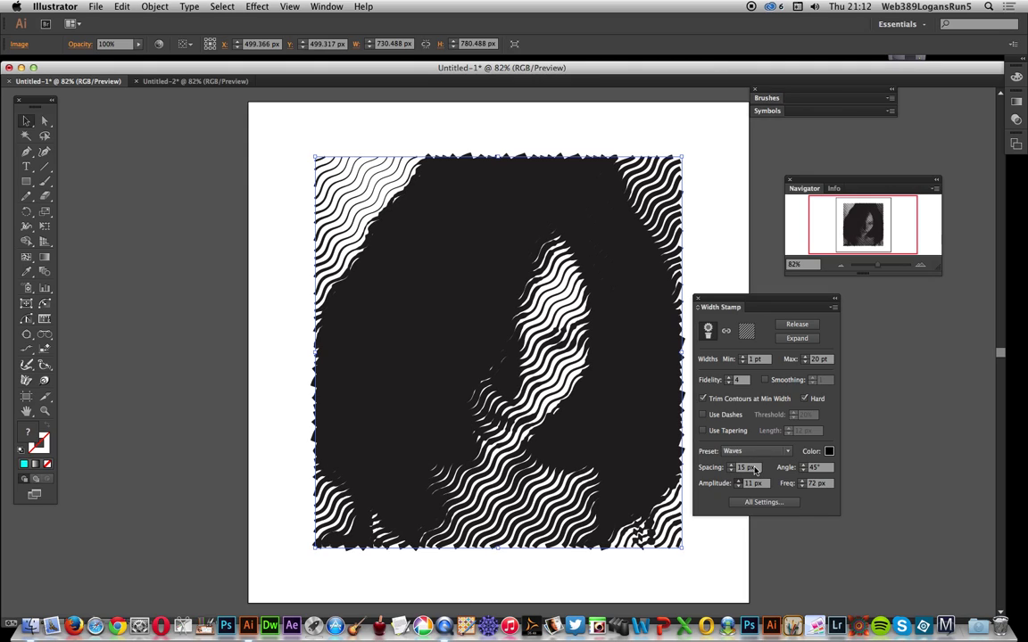
pyautogui.press('Up')
# Set the spacing between the wave lines to 30 px
pyautogui.click(756, 468)
pyautogui.moveTo(761, 469); pyautogui.dragTo(725, 459)
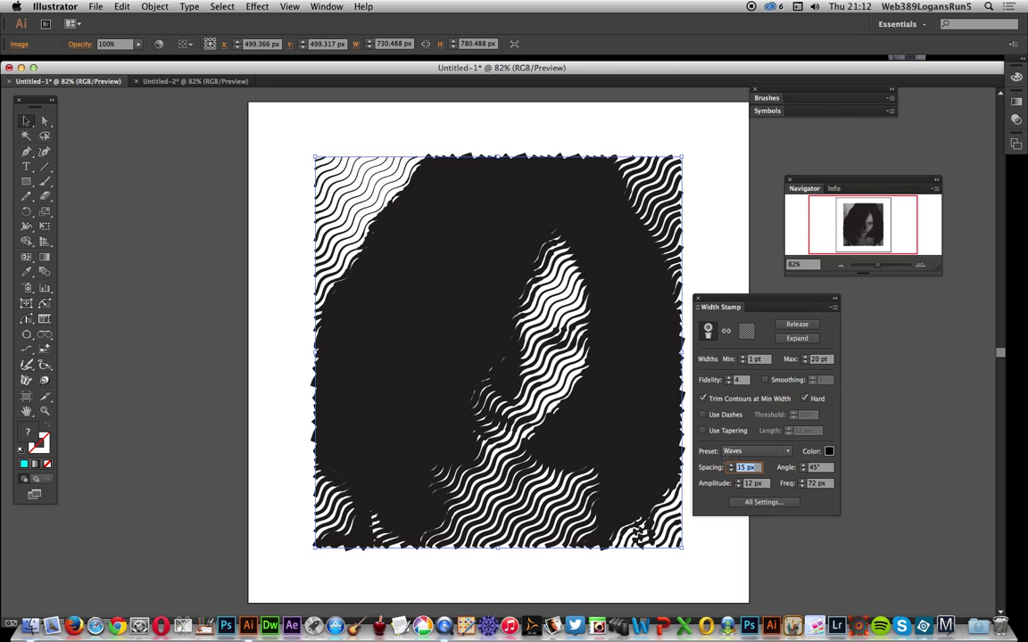
pyautogui.write('30')
pyautogui.press('Tab')
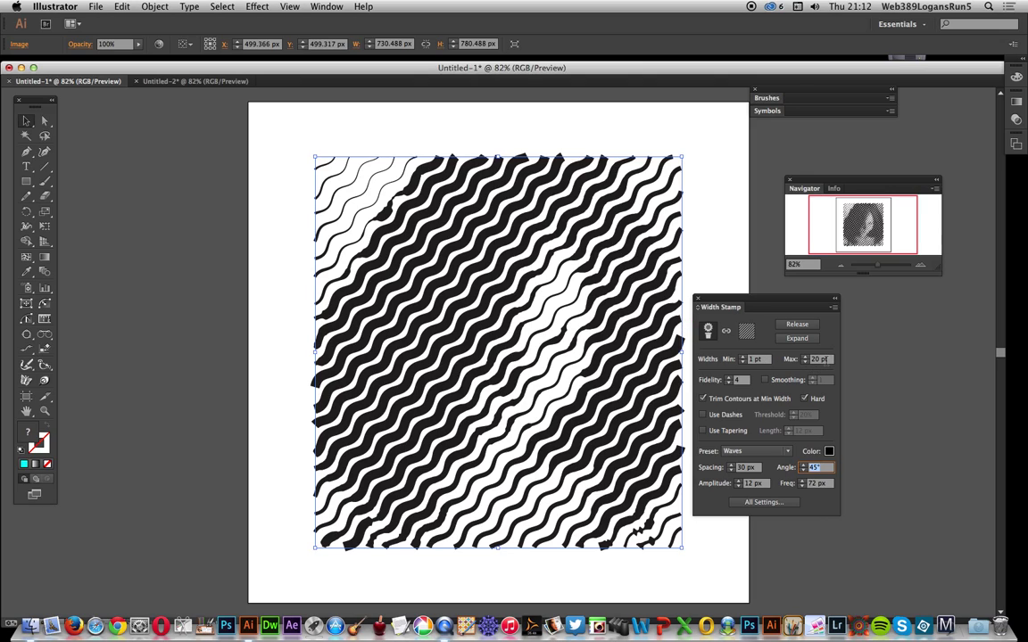
# Try a 5 pt maximum width on the wave lines and restore it to 20 pt
pyautogui.click(819, 359)
pyautogui.write('5')
pyautogui.press('Tab')
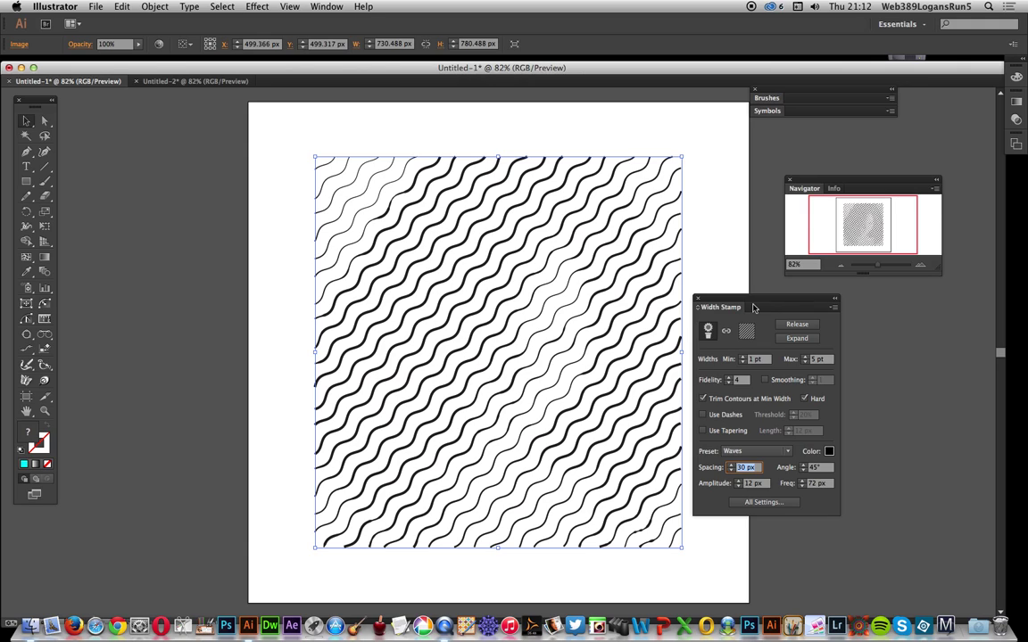
pyautogui.click(815, 359)
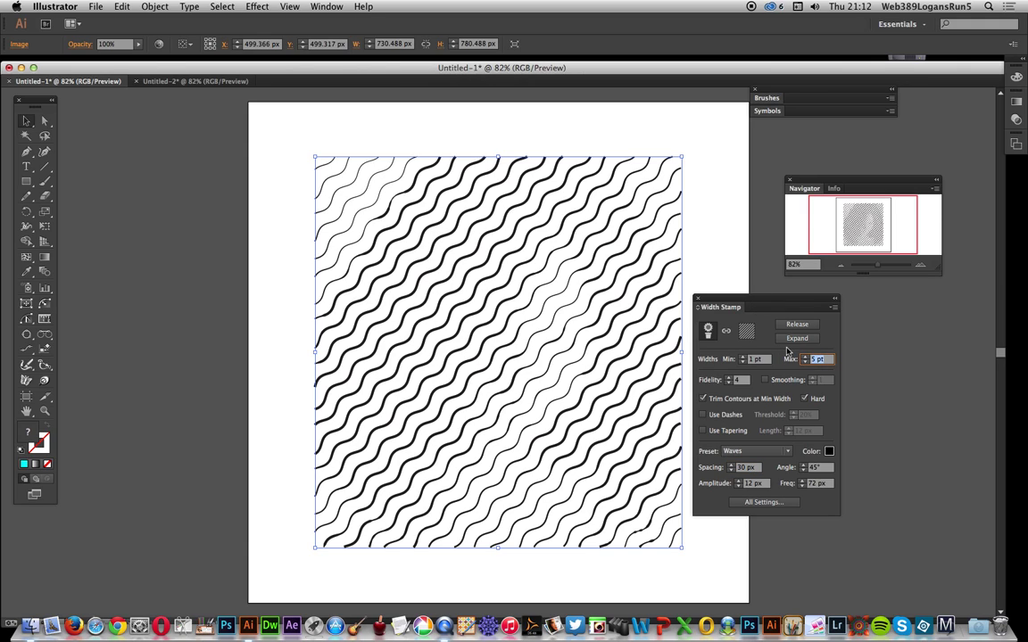
pyautogui.write('20')
pyautogui.press('Tab')
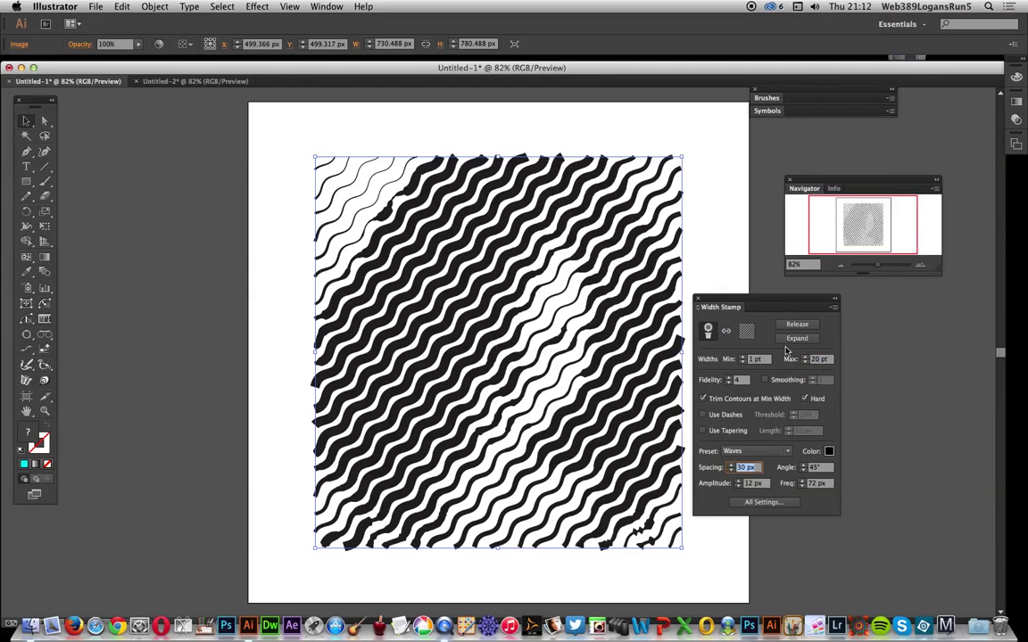
# Try maximum widths of 30 pt and 50 pt on the wave lines, and return to 20 pt
pyautogui.click(822, 359)
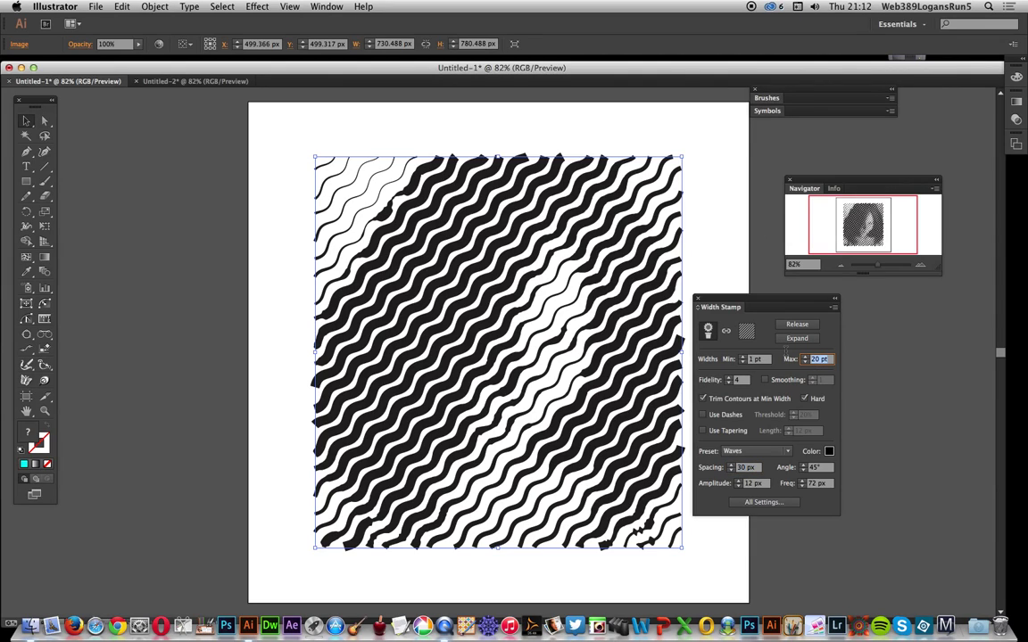
pyautogui.write('30')
pyautogui.press('Tab')
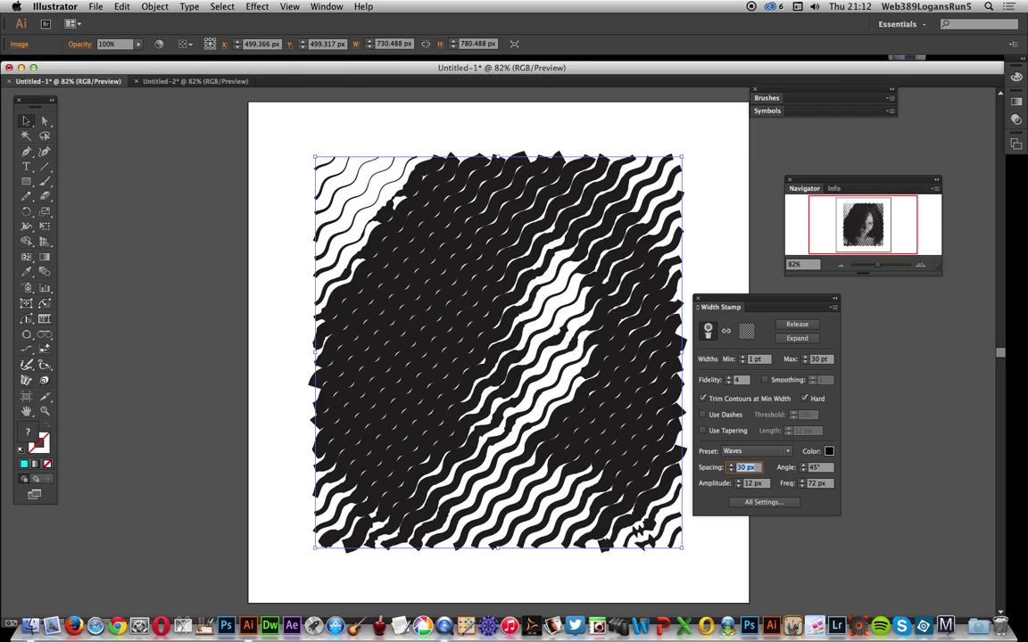
pyautogui.click(808, 357)
pyautogui.write('50')
pyautogui.press('Tab')
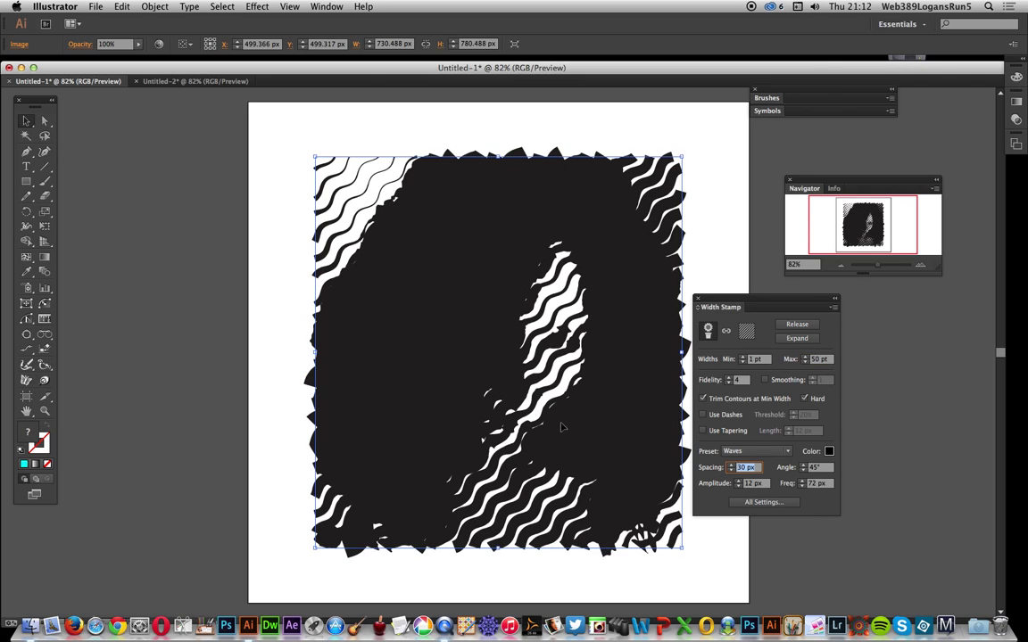
pyautogui.click(783, 357)
pyautogui.write('20')
pyautogui.press('Tab')
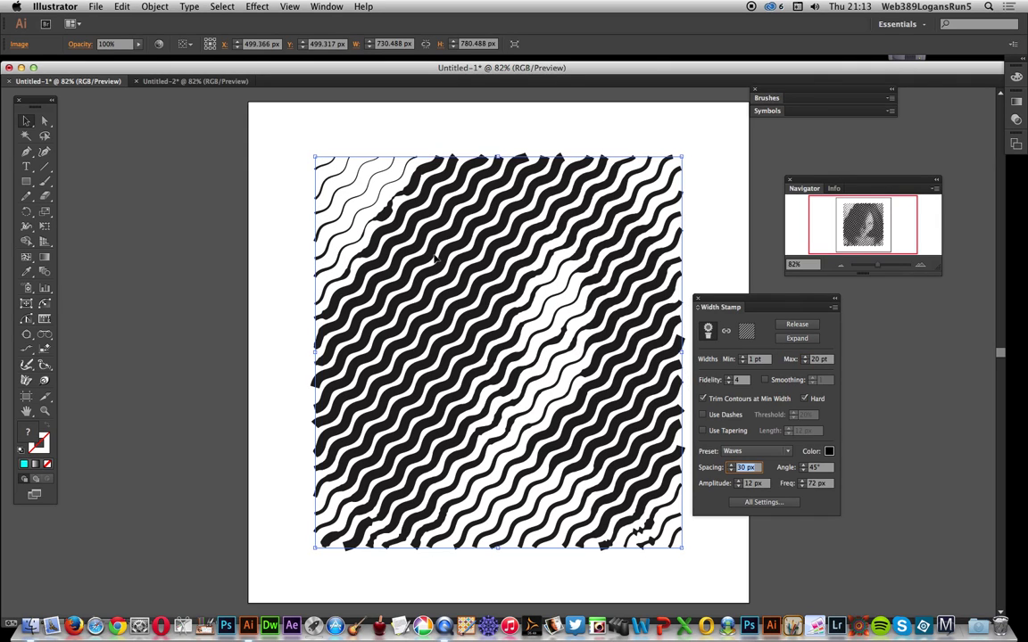
# Set the frequency of the wave lines to 20 px
pyautogui.click(829, 484)
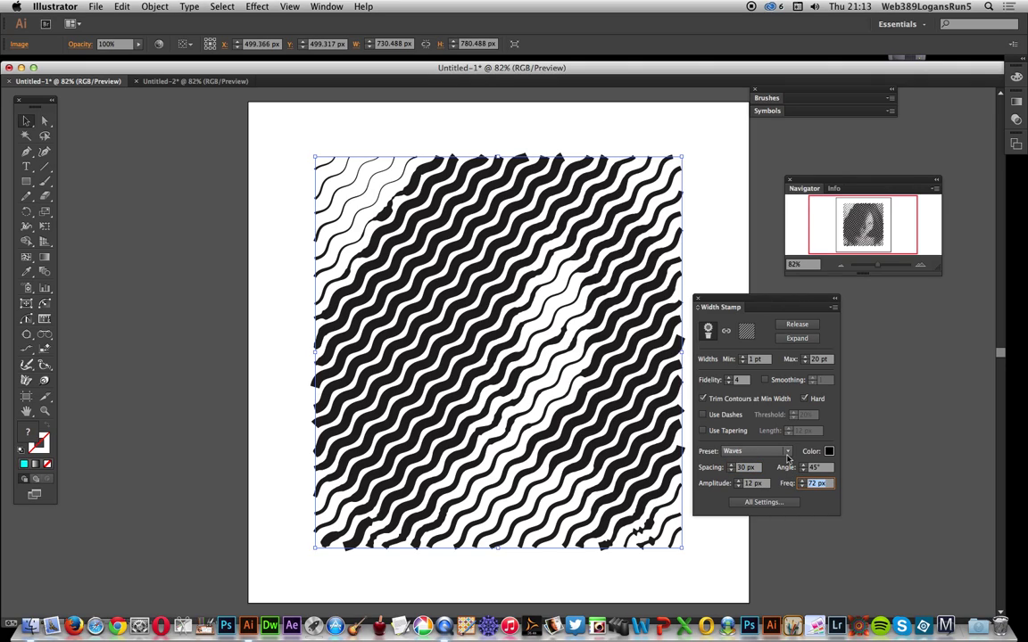
pyautogui.write('20')
pyautogui.press('Return')
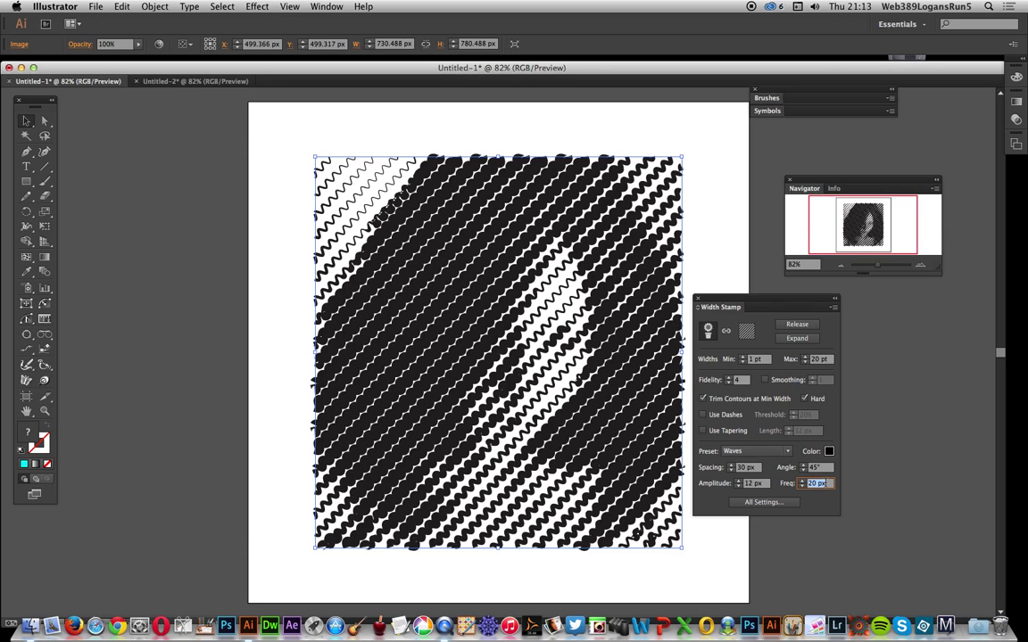
# Set the frequency of the wave lines to 100 px
pyautogui.write('100')
pyautogui.press('Return')
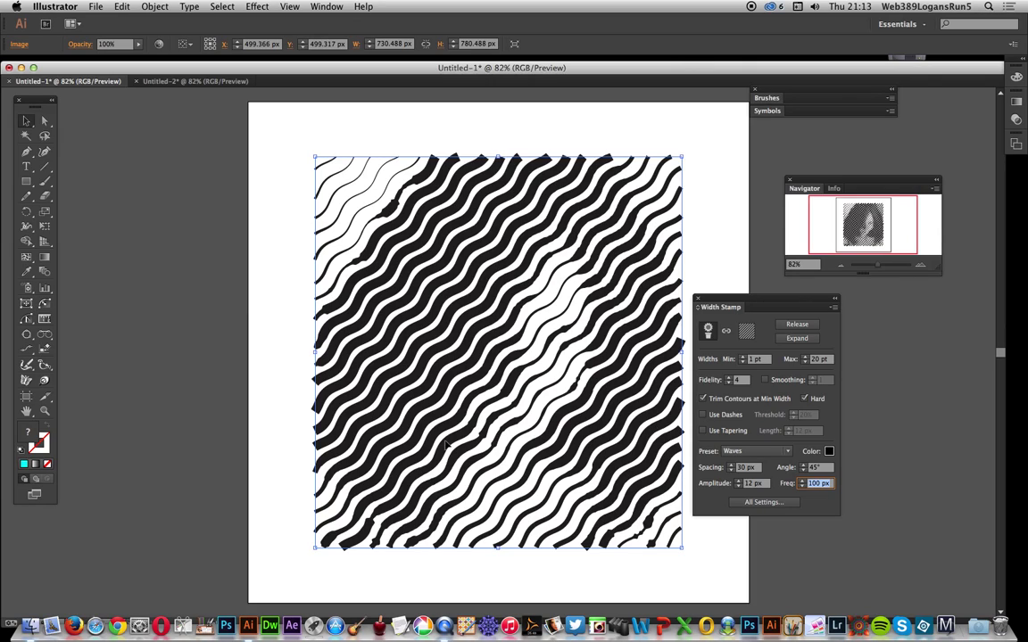
# Try the Zigzag preset on the stamped portrait and switch the preset to Concentric Circles
pyautogui.click(754, 451)
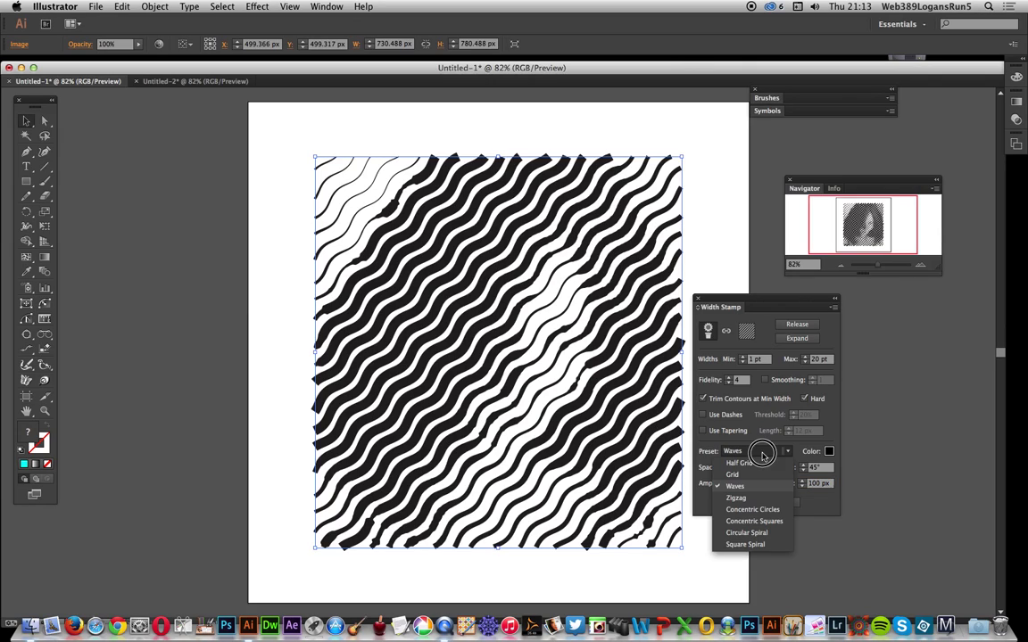
pyautogui.click(739, 497)
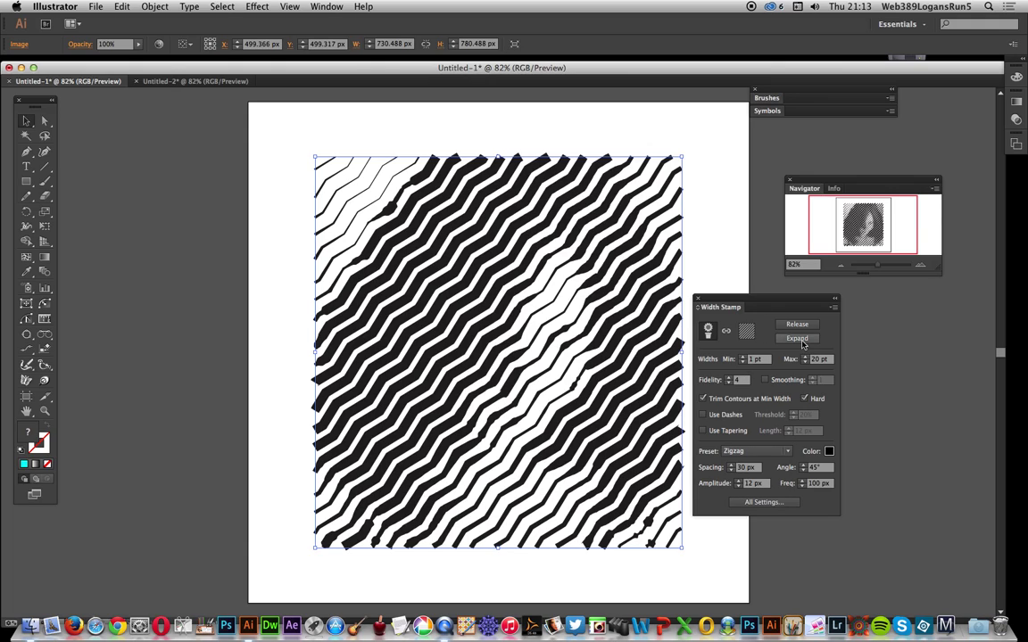
pyautogui.click(754, 452)
pyautogui.click(752, 509)
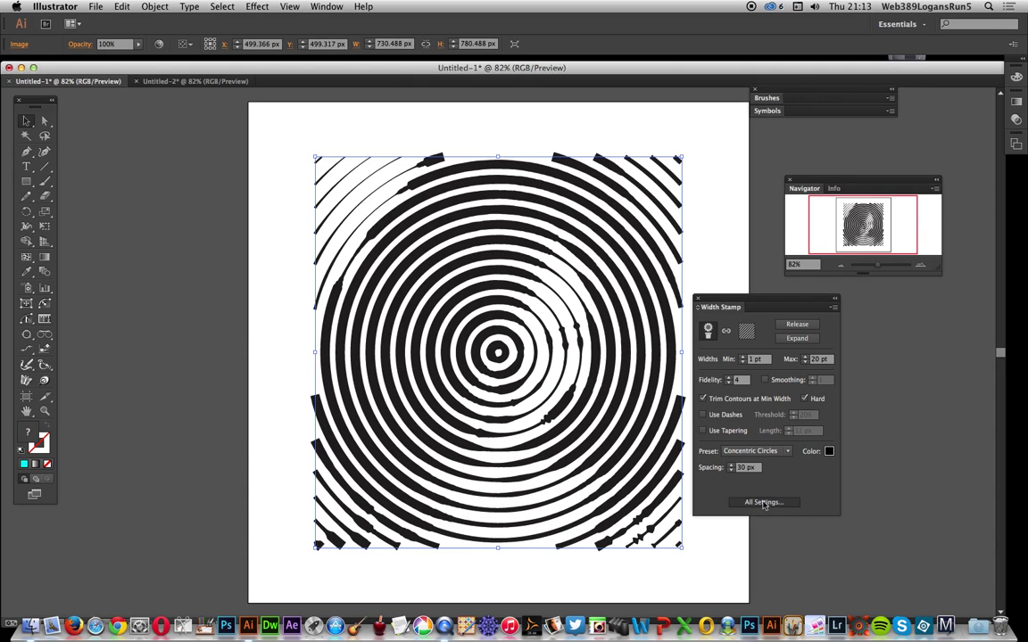
# Open the full Width Stamp settings and try X origin offsets of 40 px and 120 px on the concentric circles
pyautogui.click(765, 503)
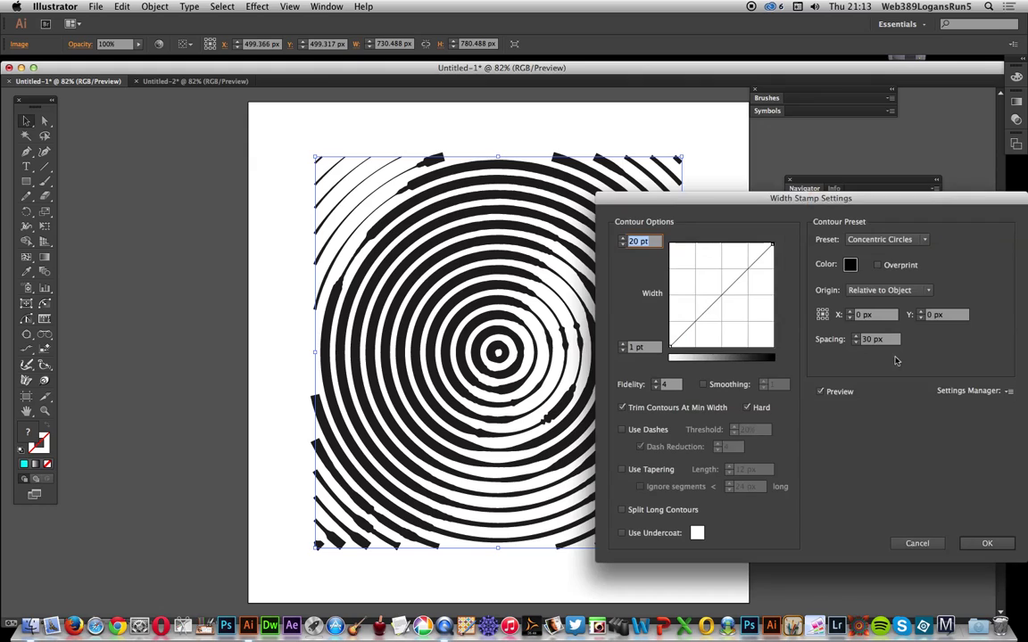
pyautogui.moveTo(796, 198); pyautogui.dragTo(856, 193)
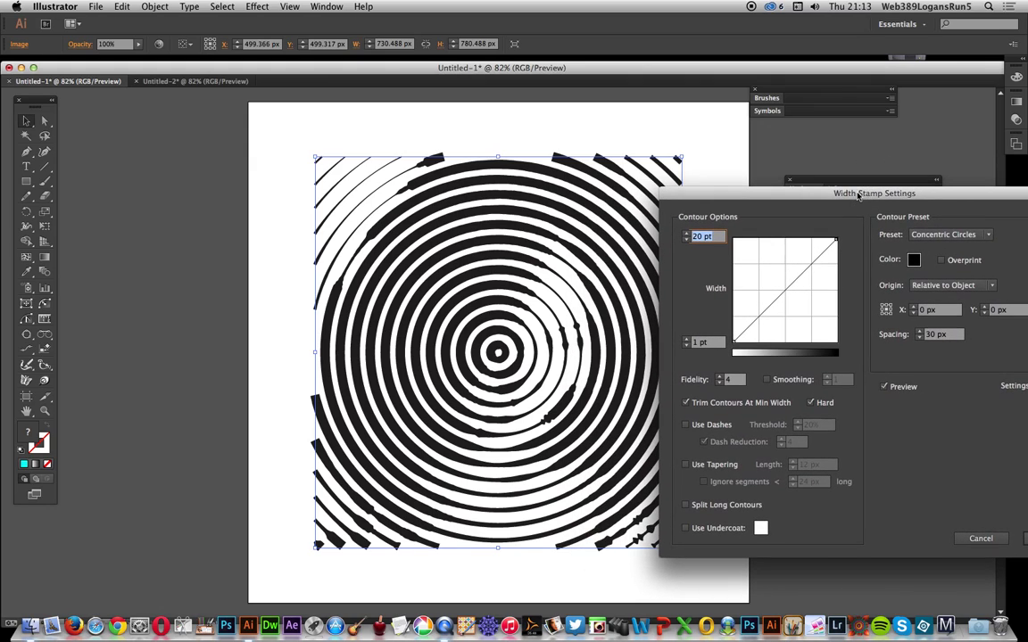
pyautogui.click(927, 309)
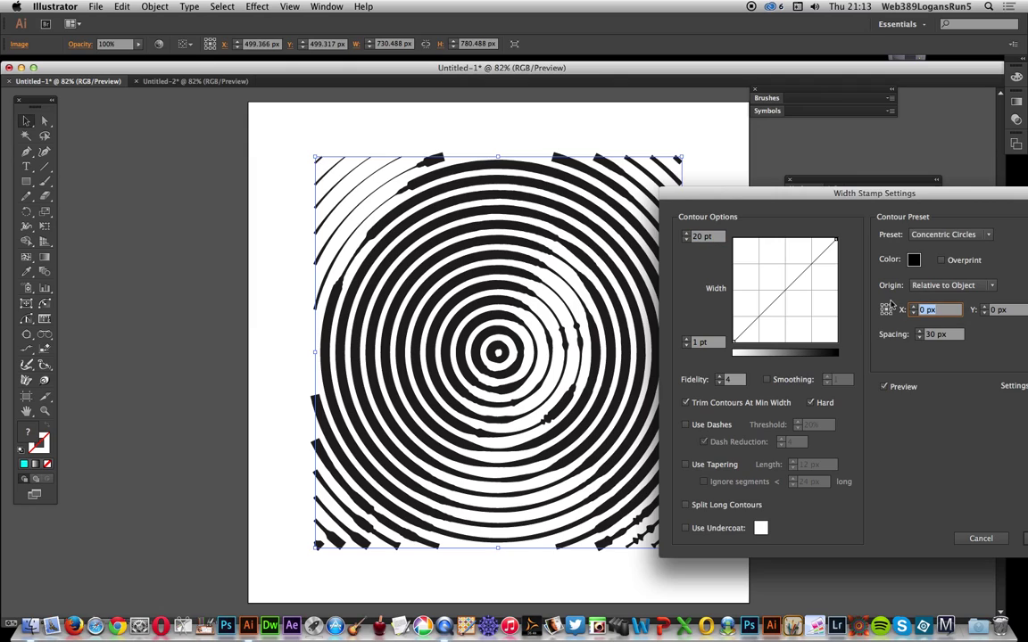
pyautogui.write('40')
pyautogui.press('Tab')
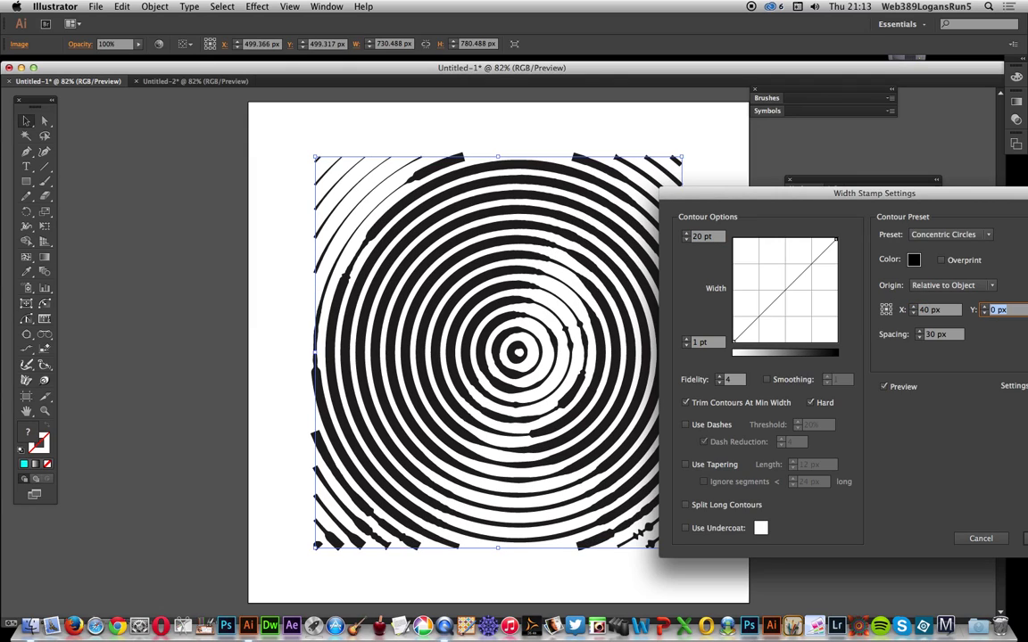
pyautogui.click(914, 309)
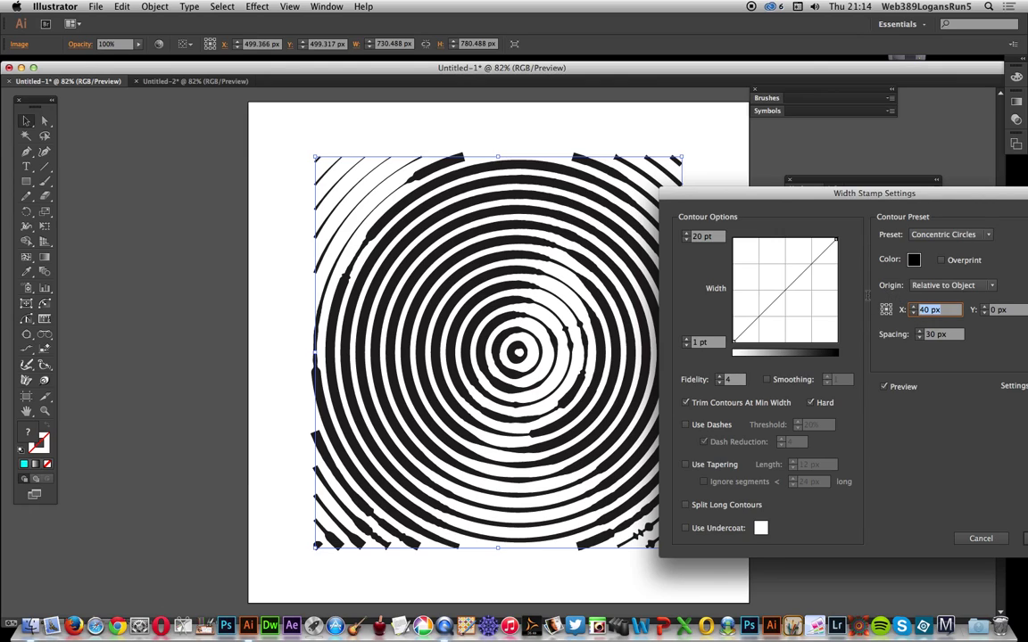
pyautogui.write('120')
pyautogui.press('Return')
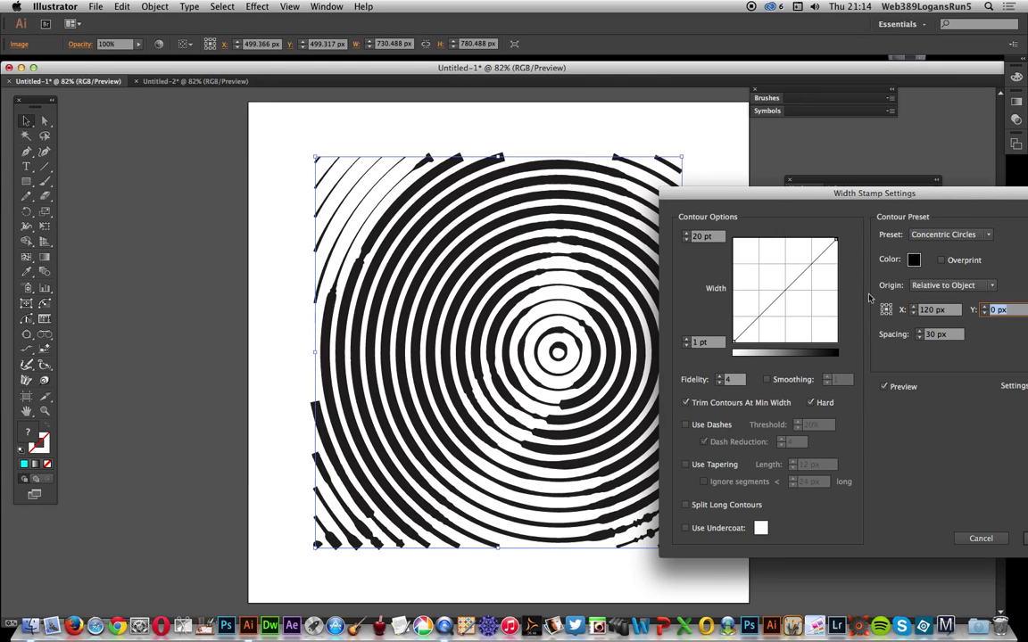
# Try a 400 px origin offset in both X and Y on the concentric circles, and cancel the settings
pyautogui.write('400')
pyautogui.press('Tab')
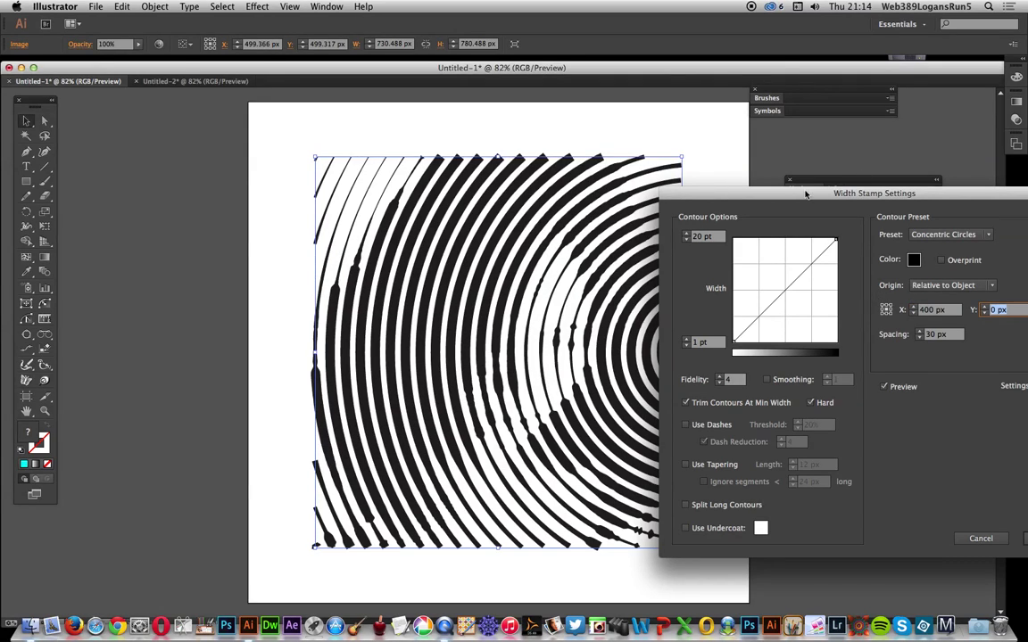
pyautogui.moveTo(759, 195); pyautogui.dragTo(850, 197)
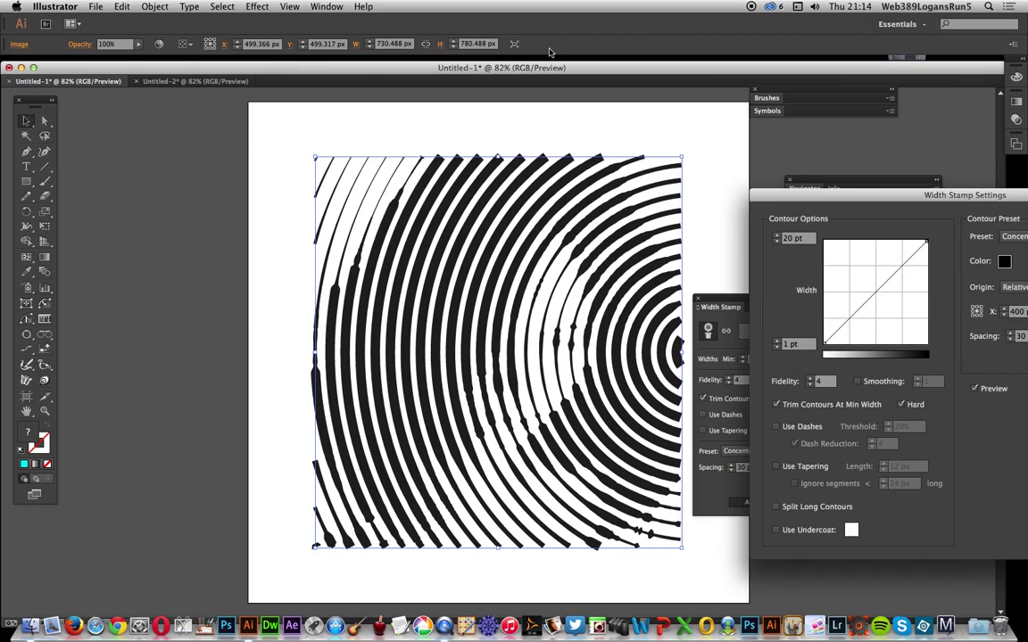
pyautogui.moveTo(811, 196); pyautogui.dragTo(618, 199)
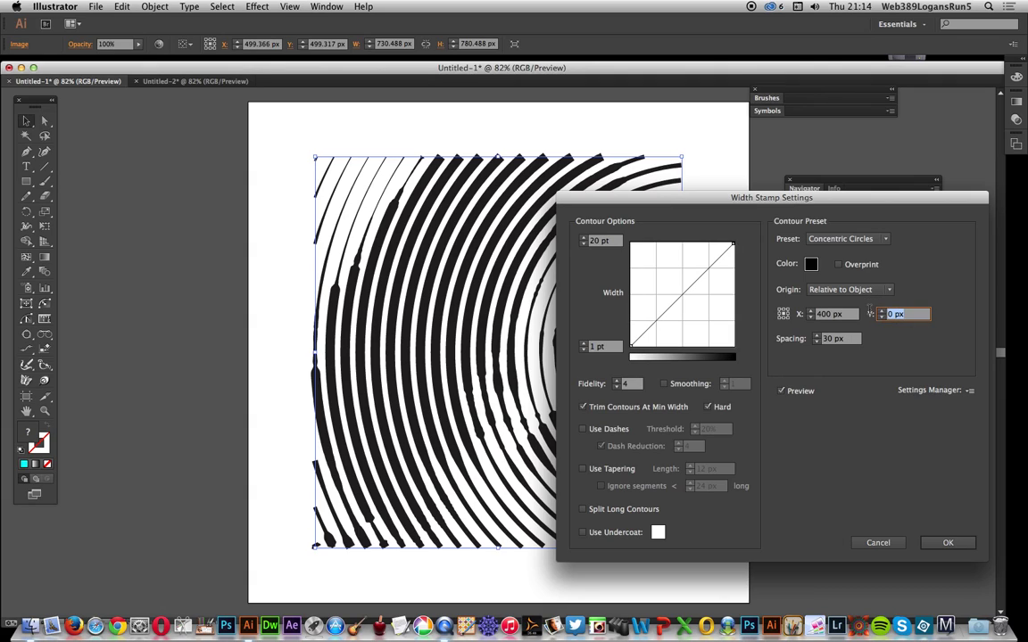
pyautogui.write('400')
pyautogui.press('Tab')
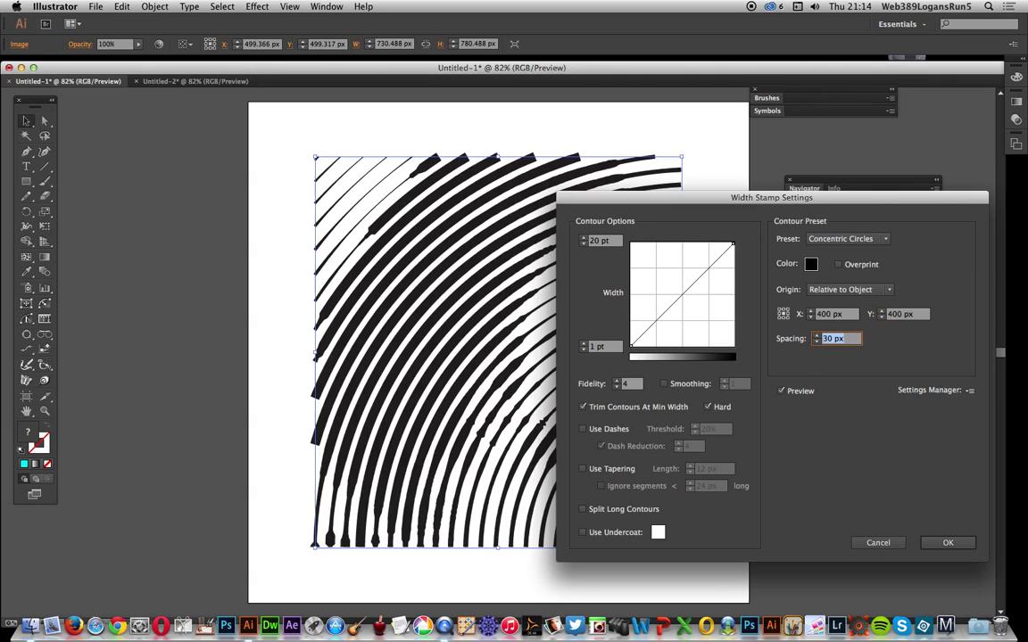
pyautogui.moveTo(643, 195); pyautogui.dragTo(802, 262)
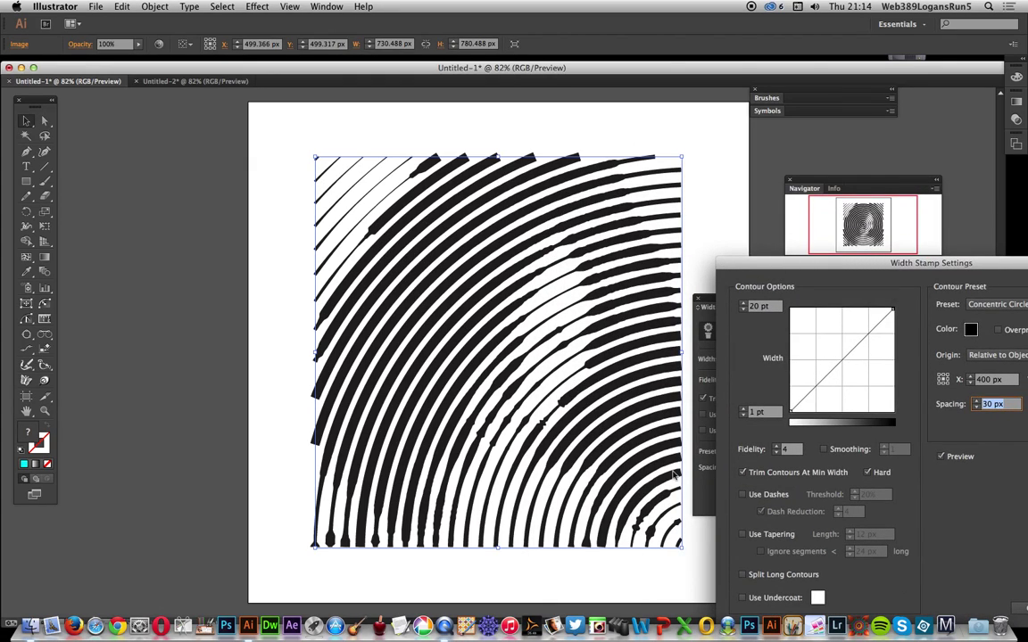
pyautogui.moveTo(821, 263); pyautogui.dragTo(565, 210)
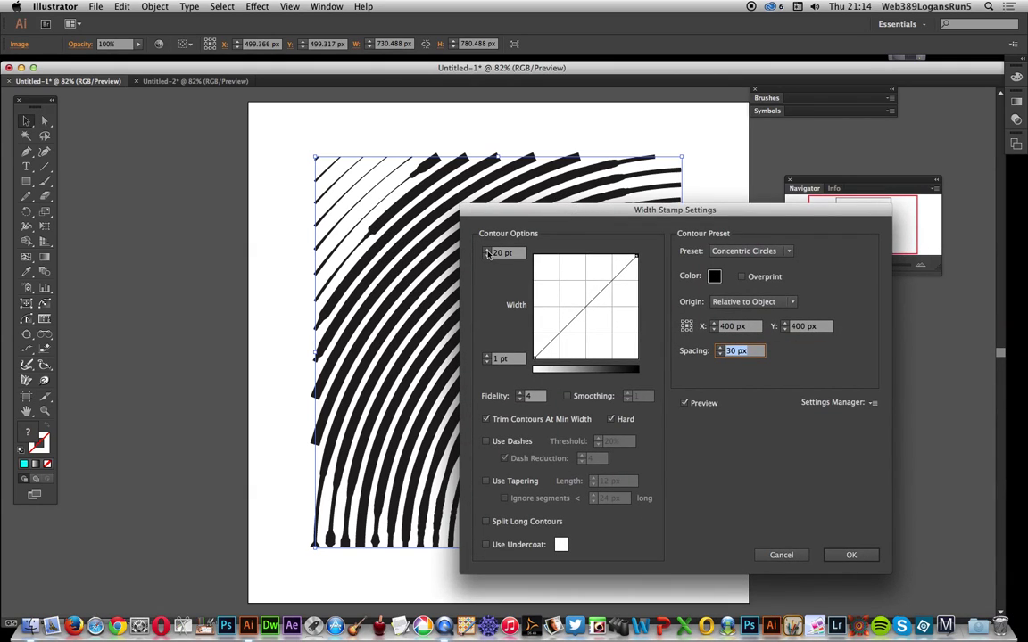
pyautogui.click(792, 557)
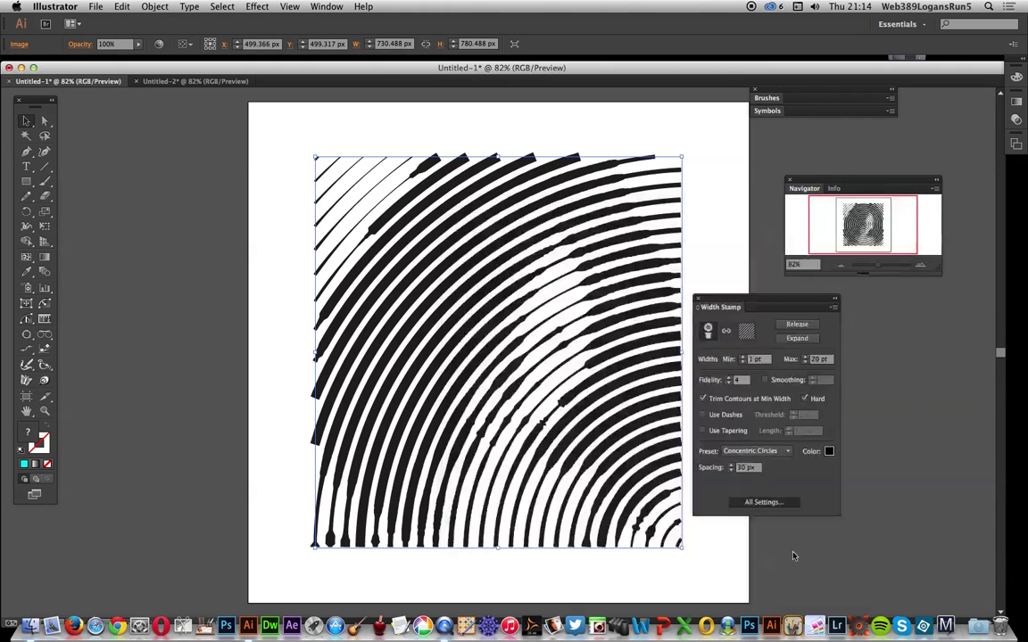
# Switch the preset to Concentric Squares and try line spacings of 20 px and 10 px
pyautogui.click(761, 456)
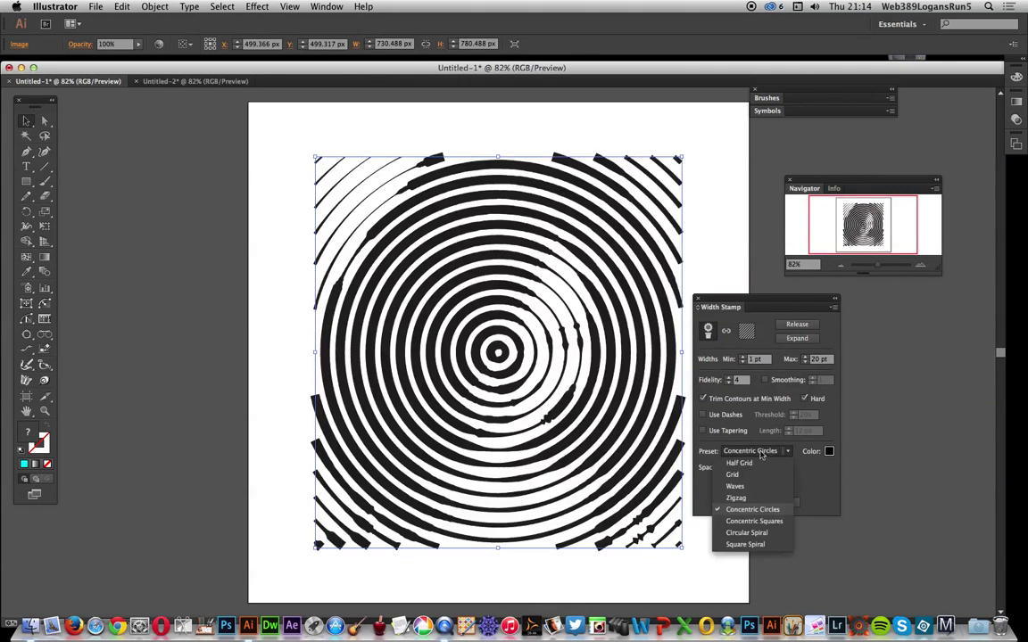
pyautogui.click(747, 523)
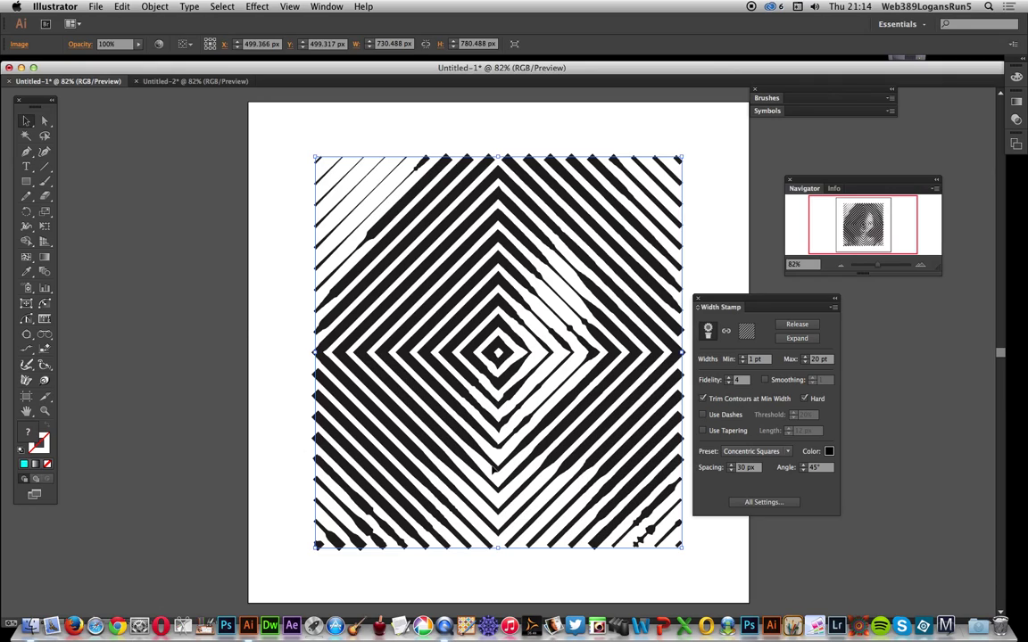
pyautogui.click(759, 468)
pyautogui.write('20')
pyautogui.press('Tab')
pyautogui.hotkey('shift', 'Tab')
pyautogui.write('10')
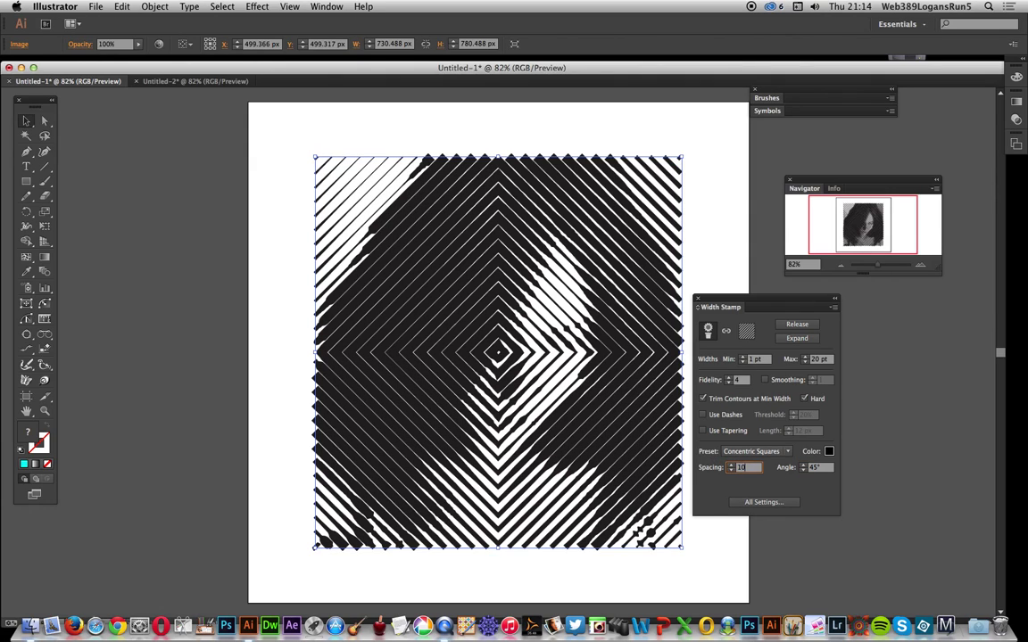
pyautogui.press('Tab')
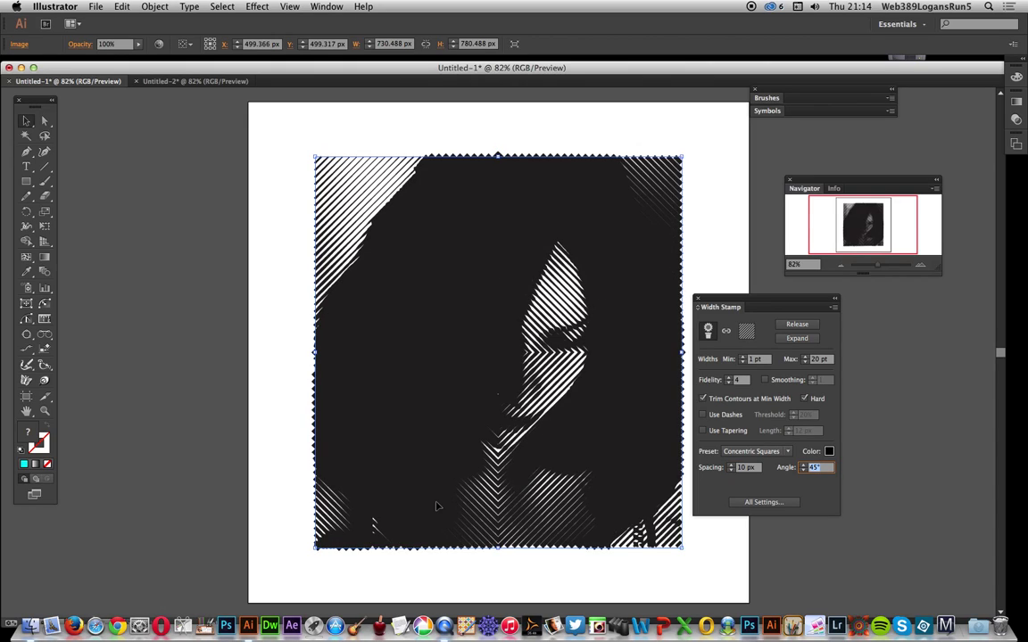
# Switch the preset to Circular Spiral and set its spacing to 30 px
pyautogui.click(753, 451)
pyautogui.click(739, 531)
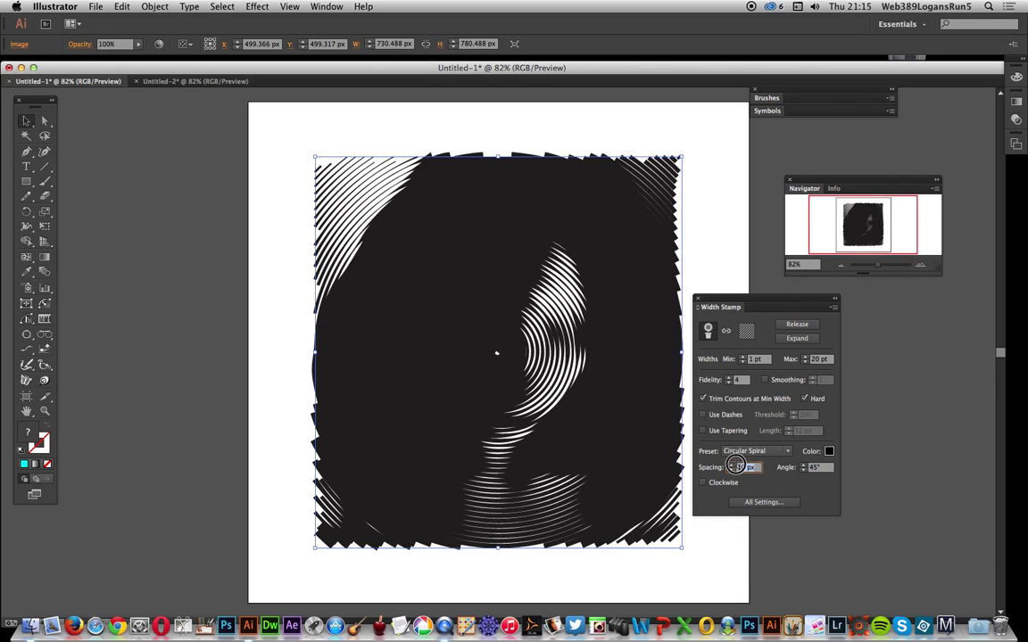
pyautogui.click(746, 466)
pyautogui.write('30')
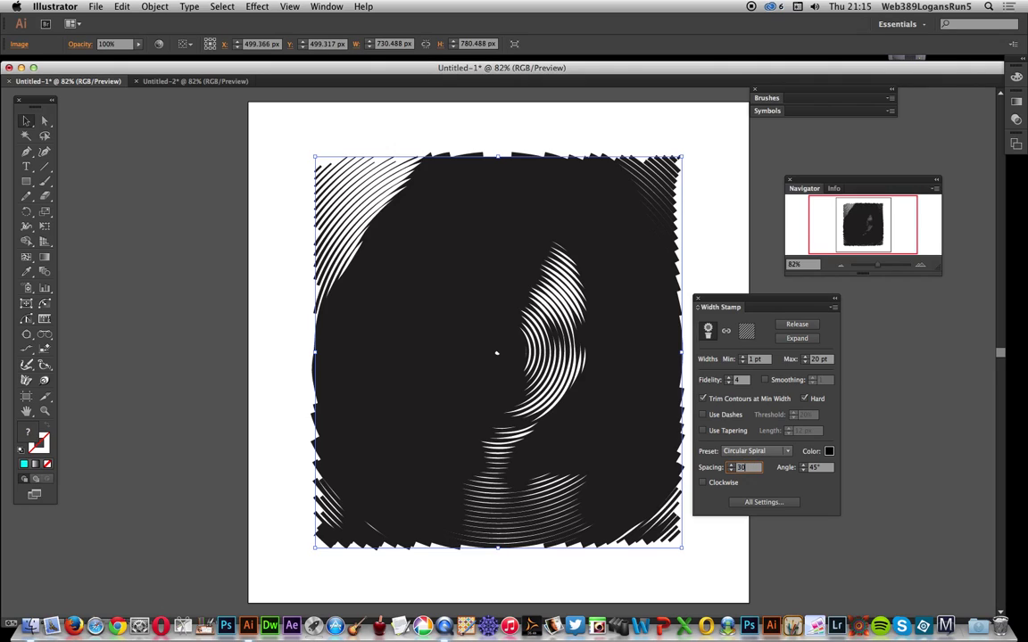
pyautogui.press('Tab')
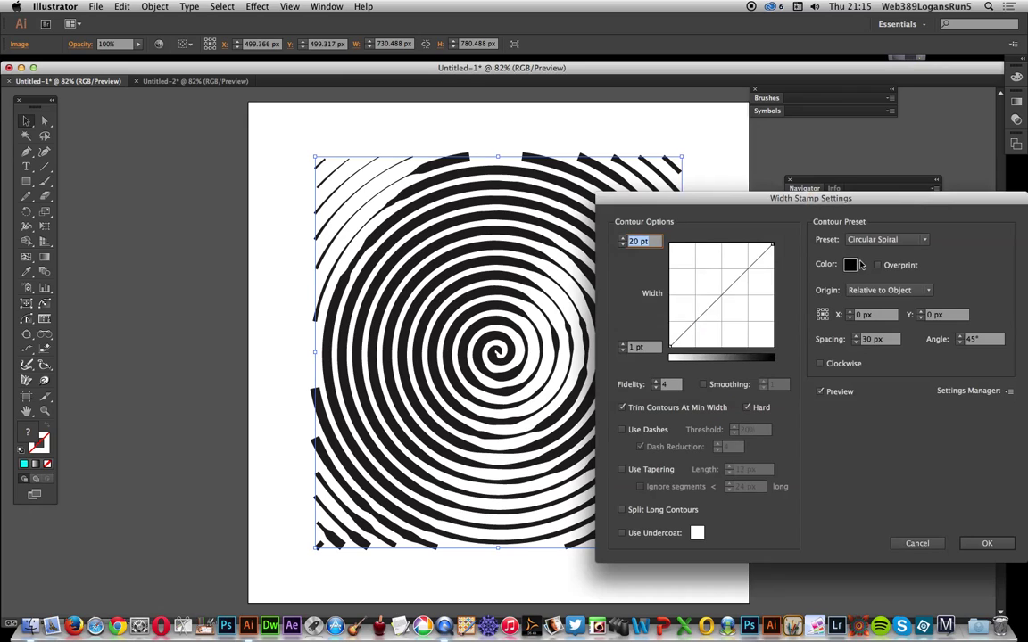
# Try X origin offsets of 40 px, 400 px and 200 px on the circular spiral in the full Width Stamp settings
pyautogui.write('40')
pyautogui.press('Tab')
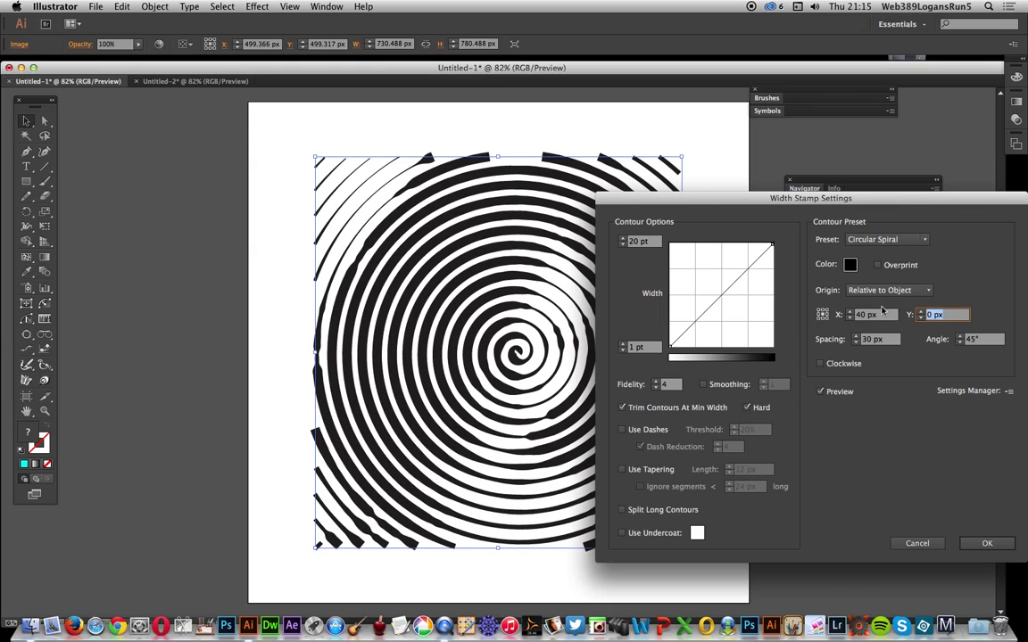
pyautogui.hotkey('shift', 'Tab')
pyautogui.write('400')
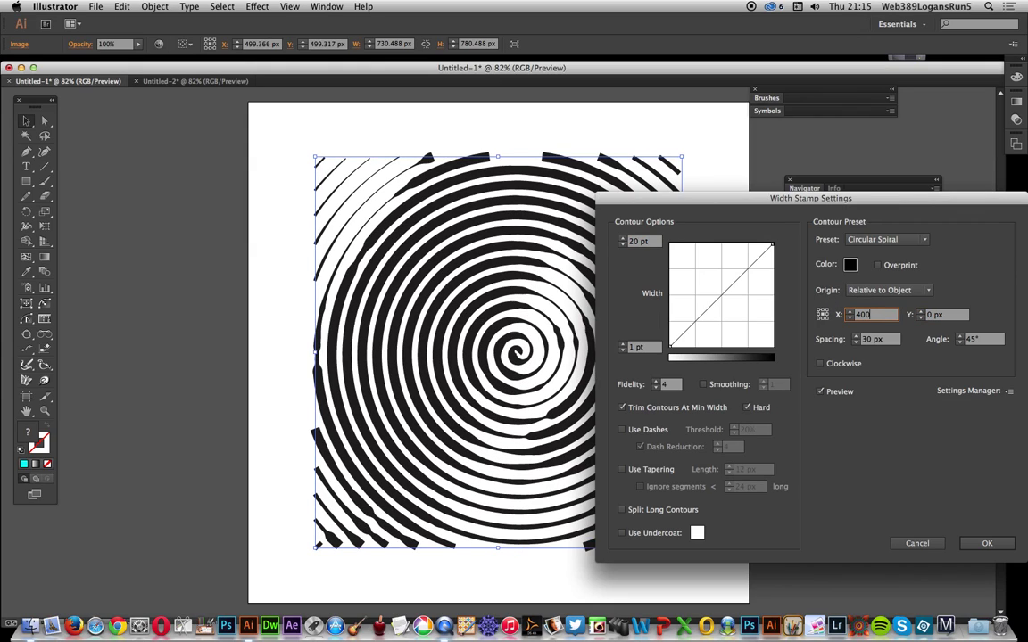
pyautogui.press('Tab')
pyautogui.moveTo(730, 200); pyautogui.dragTo(771, 198)
pyautogui.hotkey('shift', 'Tab')
pyautogui.write('200')
pyautogui.press('Tab')
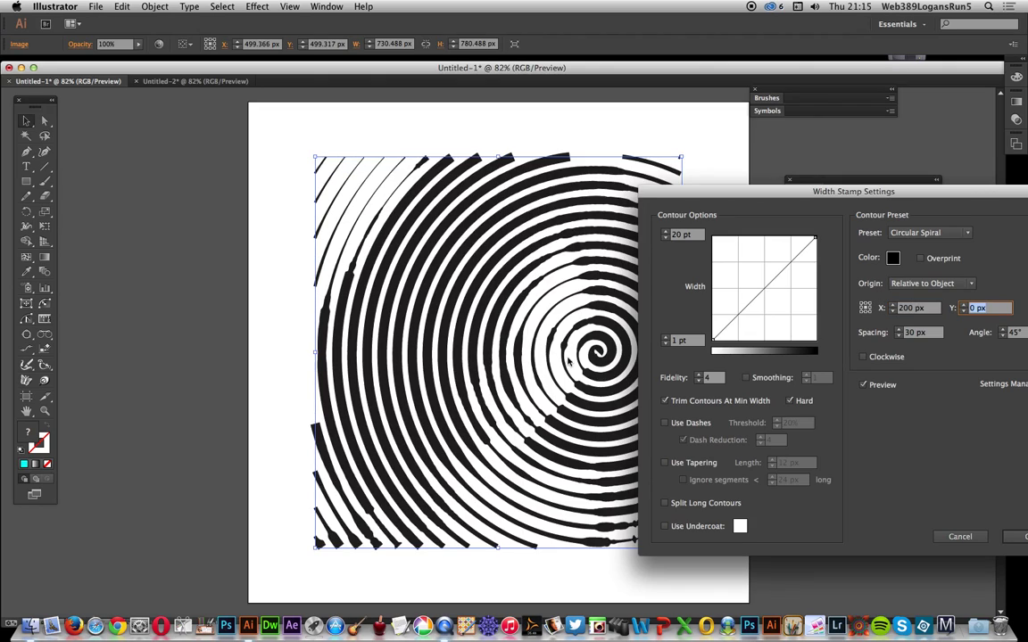
# Try the Clockwise option on the circular spiral, turn it off again and cancel the settings
pyautogui.click(862, 357)
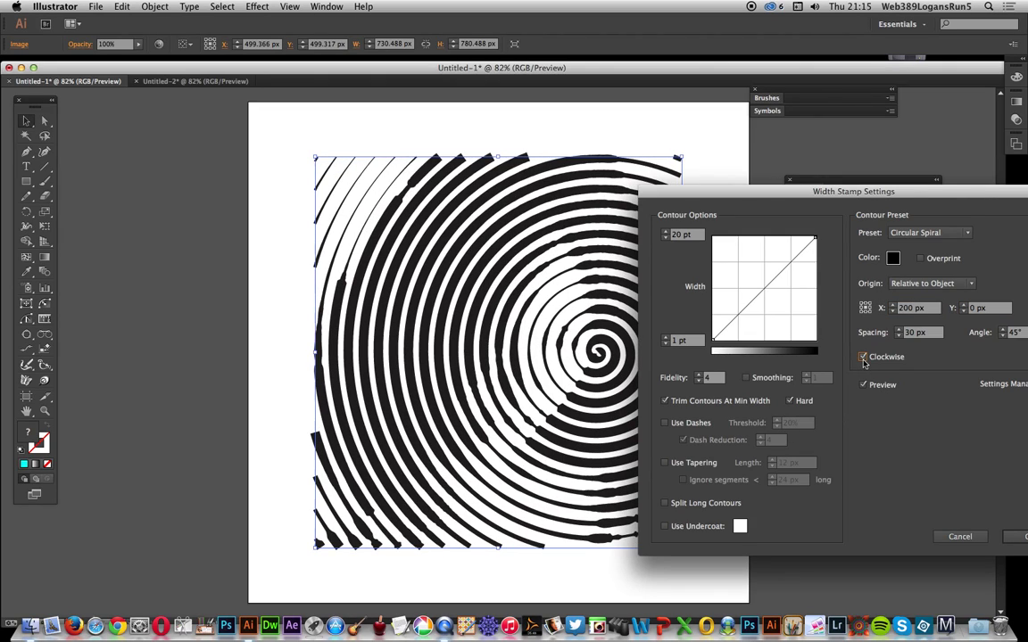
pyautogui.click(862, 358)
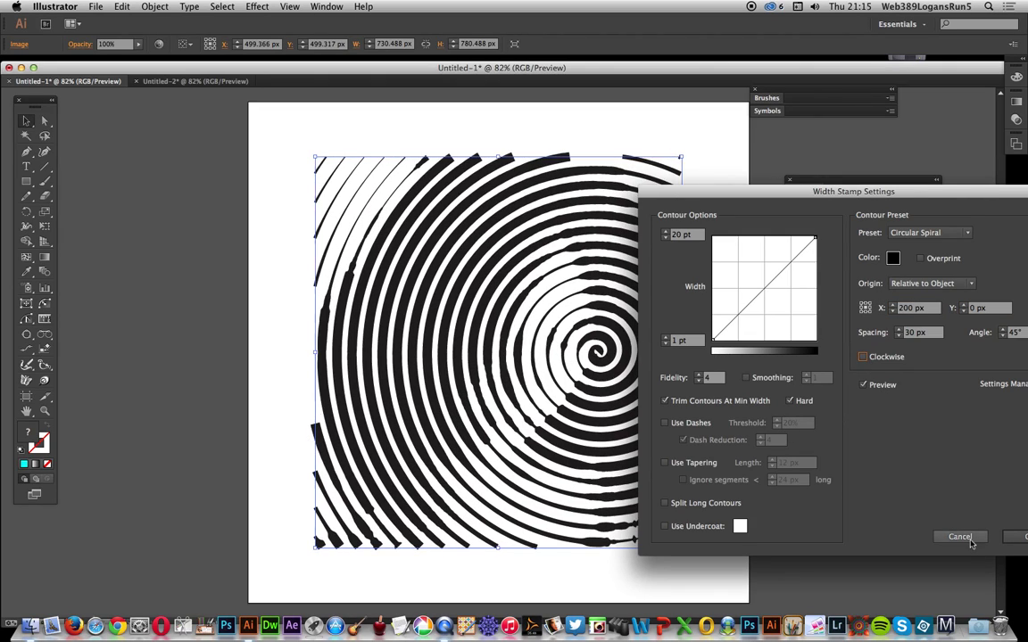
pyautogui.click(964, 537)
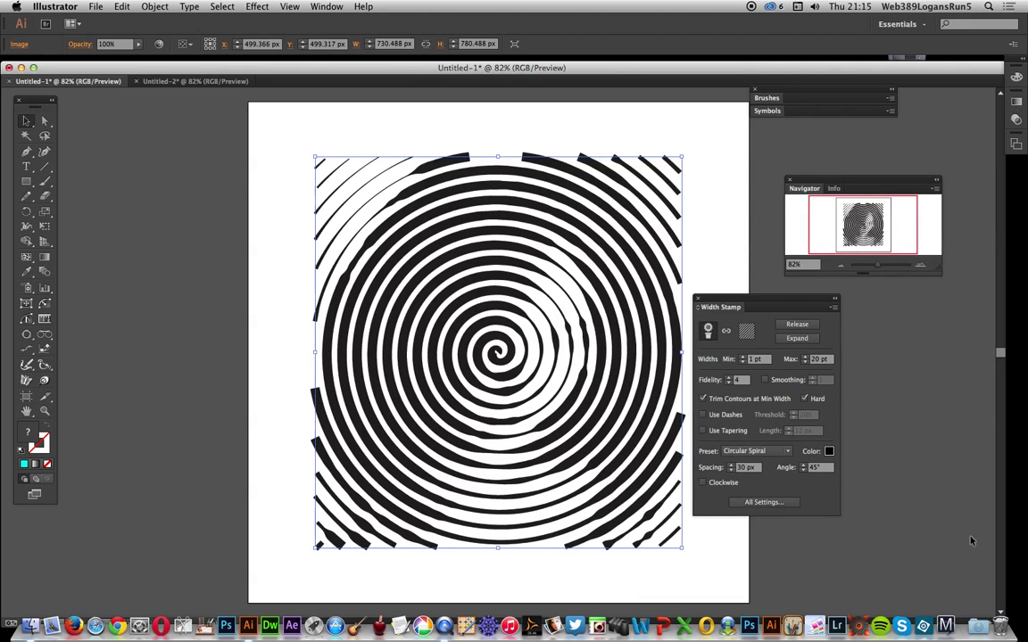
# Switch the preset to Square Spiral, try an angle of 90° on it and return the angle to 45°
pyautogui.click(769, 453)
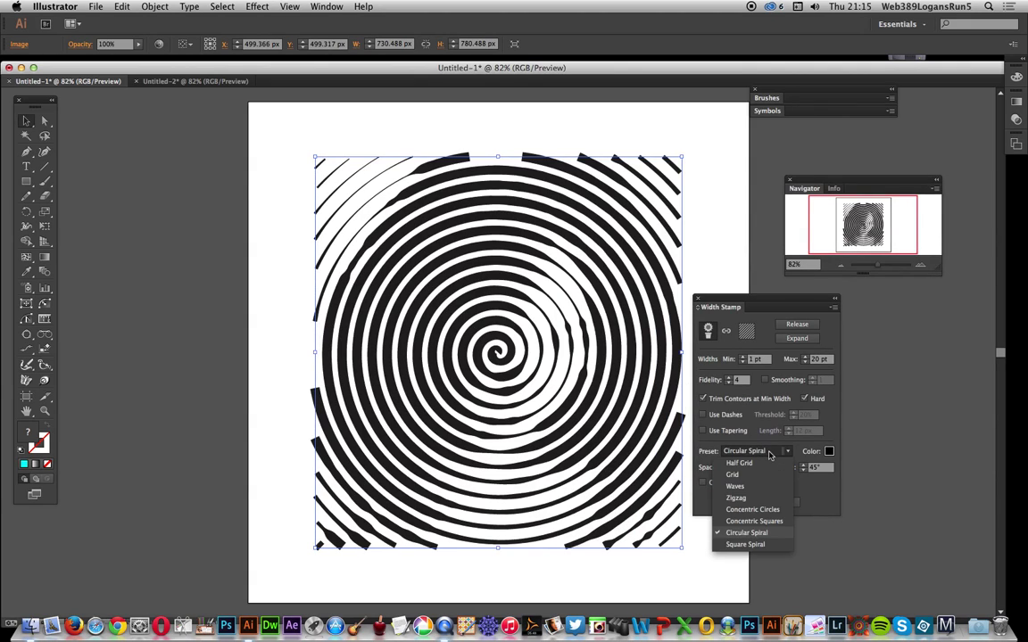
pyautogui.click(734, 543)
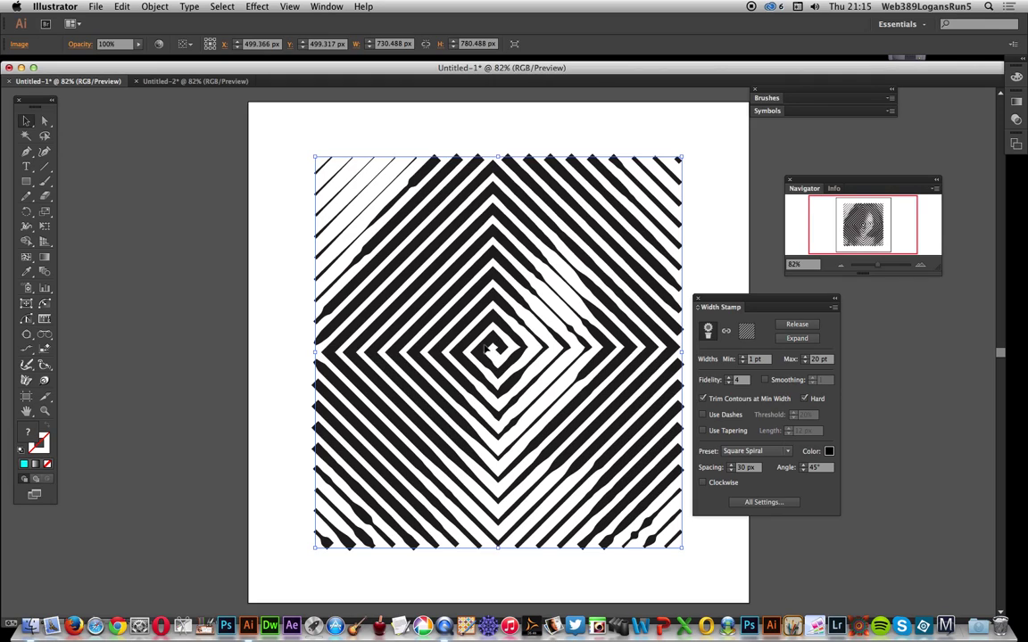
pyautogui.moveTo(822, 468); pyautogui.dragTo(786, 458)
pyautogui.write('90')
pyautogui.press('Return')
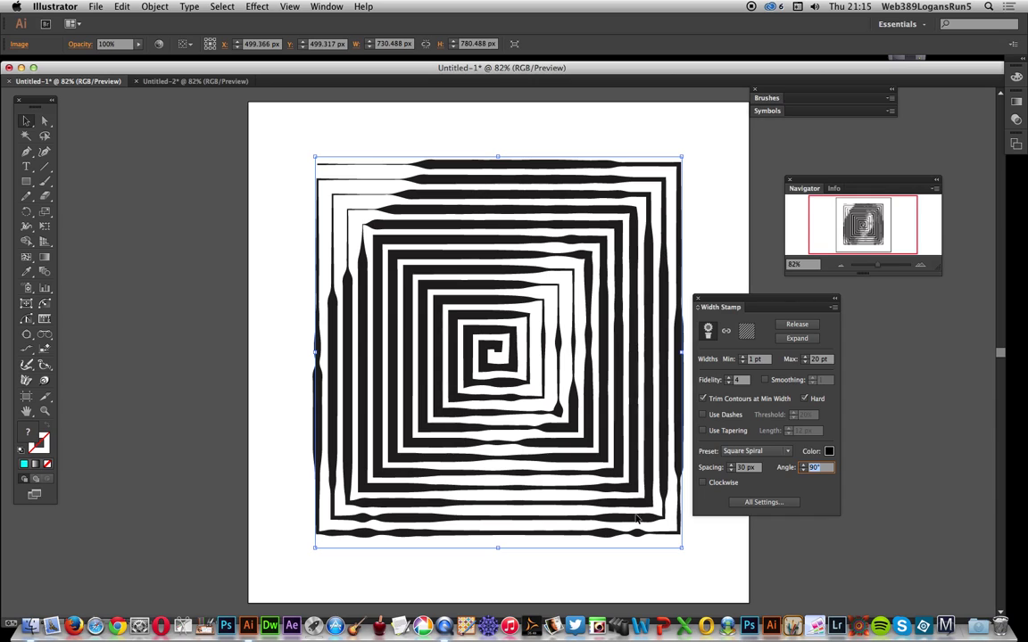
pyautogui.write('45')
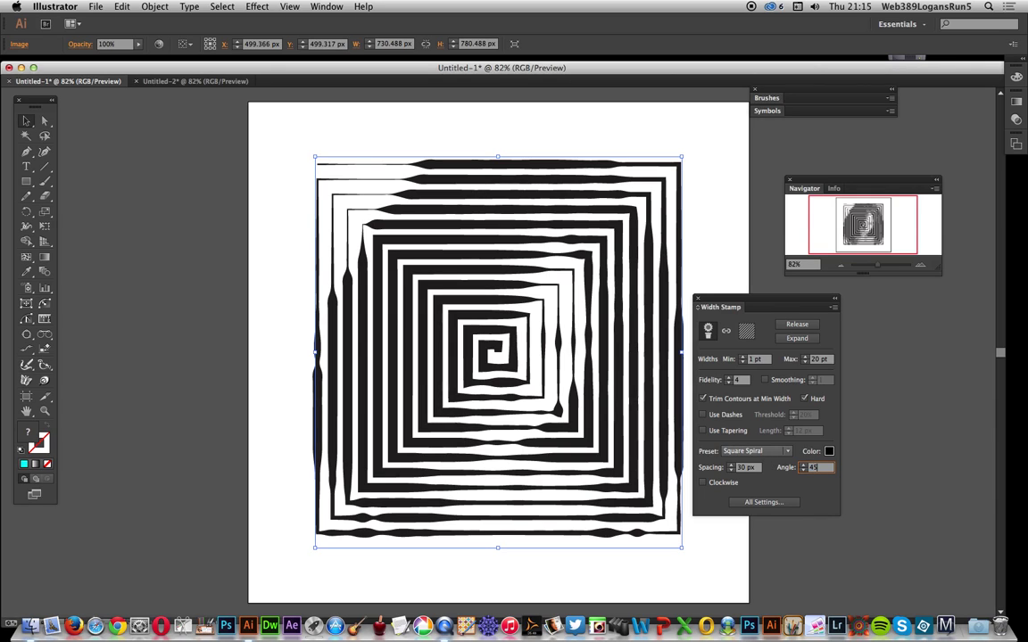
pyautogui.press('Return')
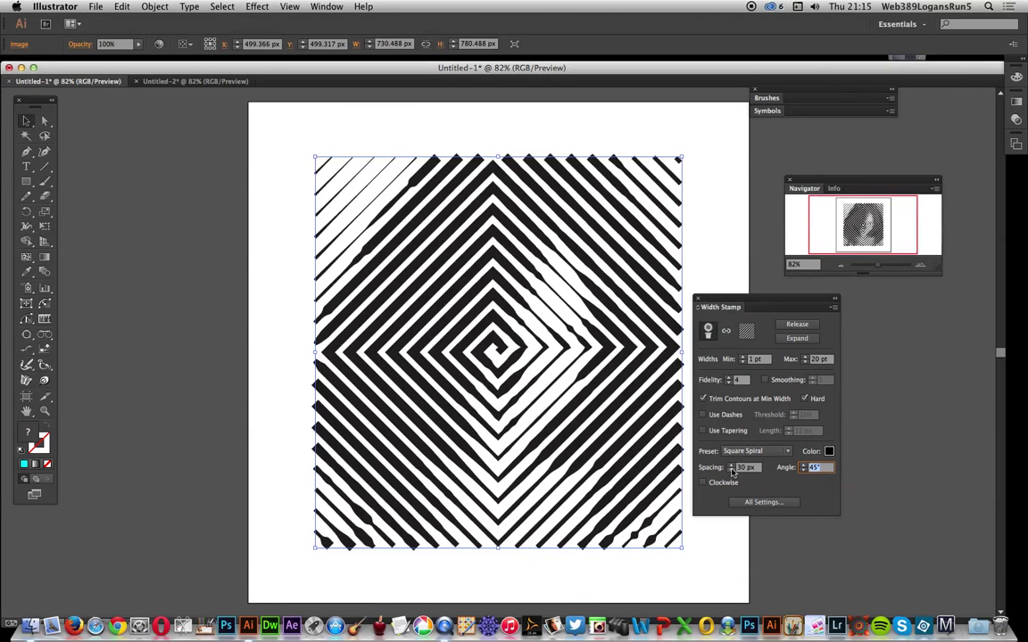
# Reduce the square spiral's spacing to 23 px
pyautogui.click(732, 471)
pyautogui.click(731, 471)
pyautogui.click(732, 472)
pyautogui.click(732, 471)
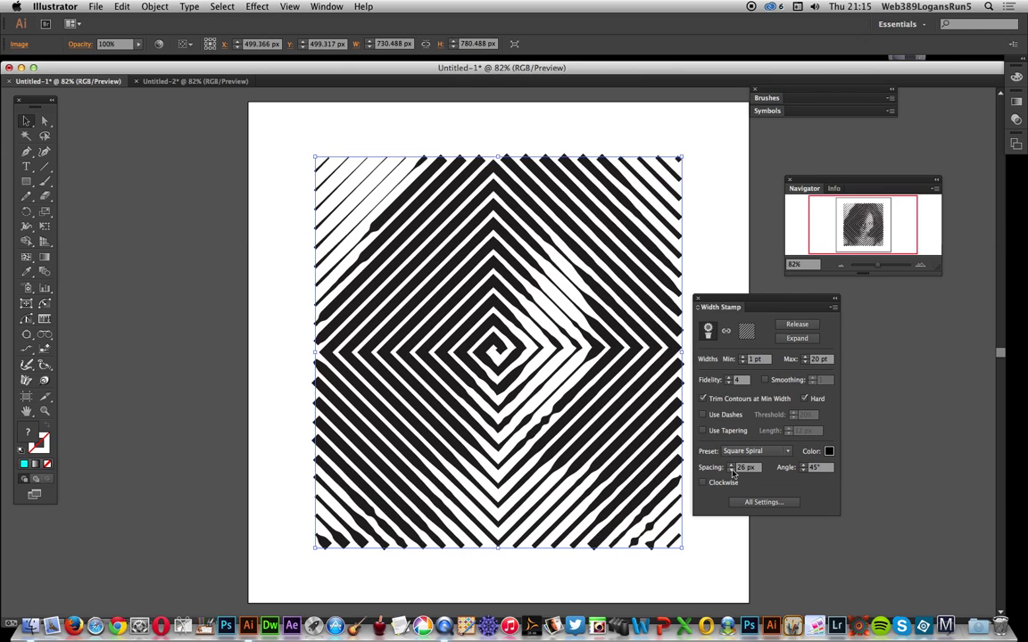
pyautogui.press('Down')
pyautogui.press('Down')
pyautogui.press('Down')
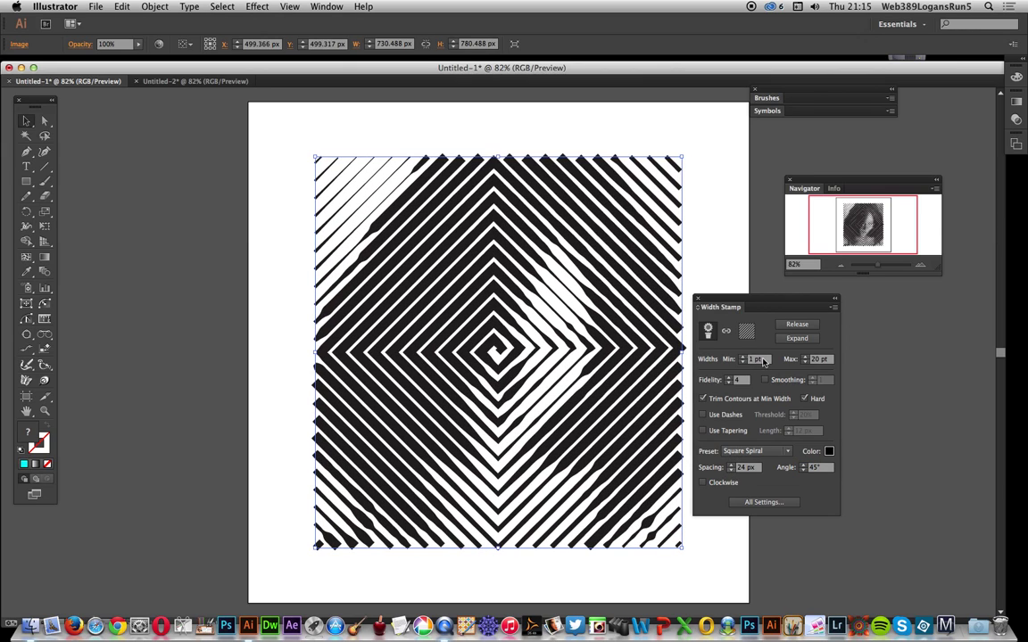
# Try a maximum width of 40 pt on the square spiral and return it to 20 pt
pyautogui.click(821, 359)
pyautogui.write('40')
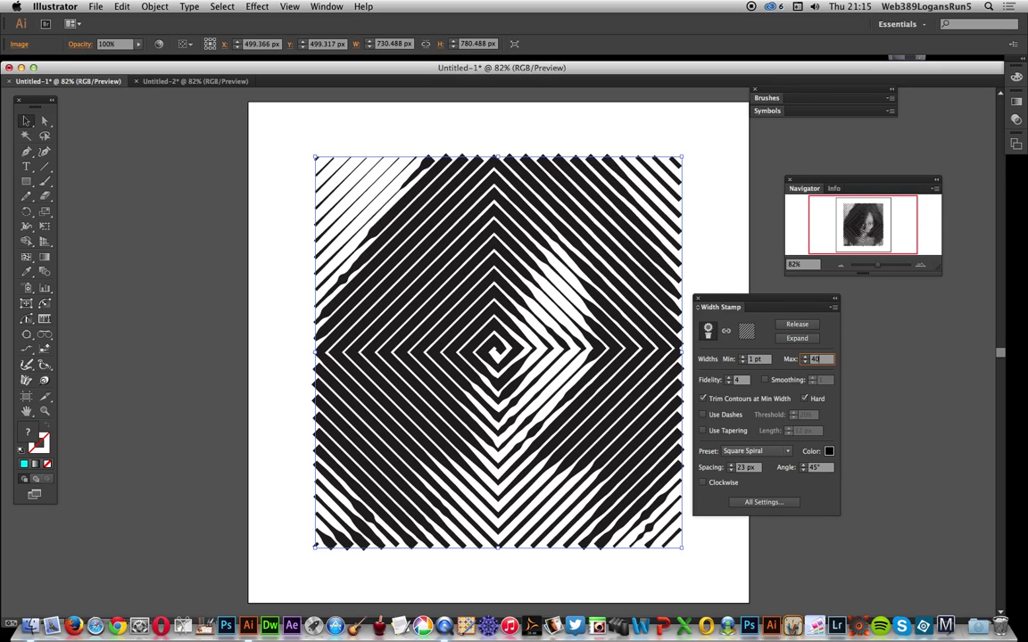
pyautogui.press('Return')
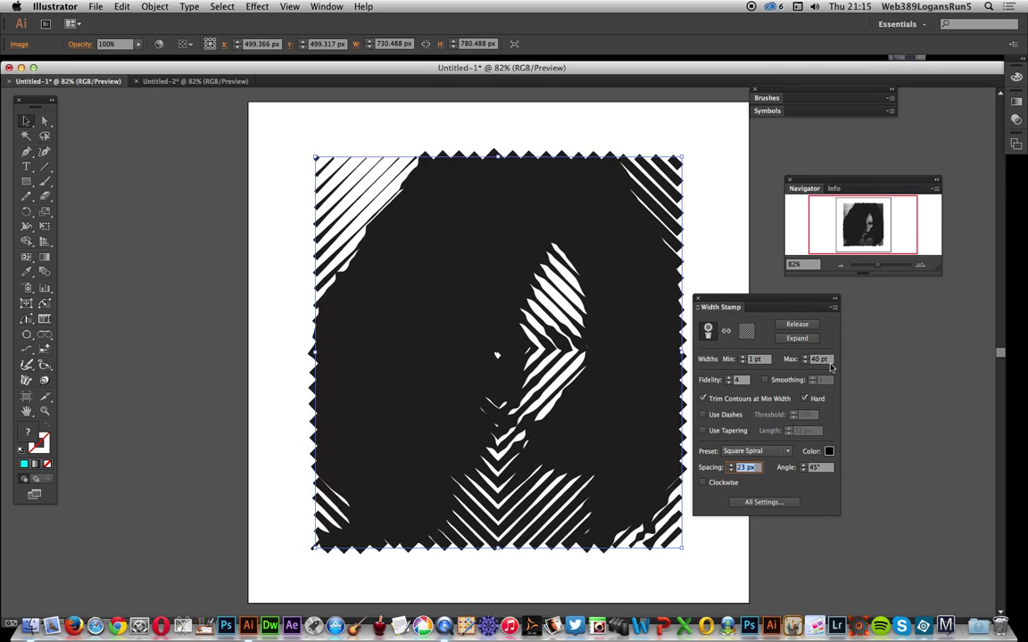
pyautogui.write('20')
pyautogui.press('Tab')
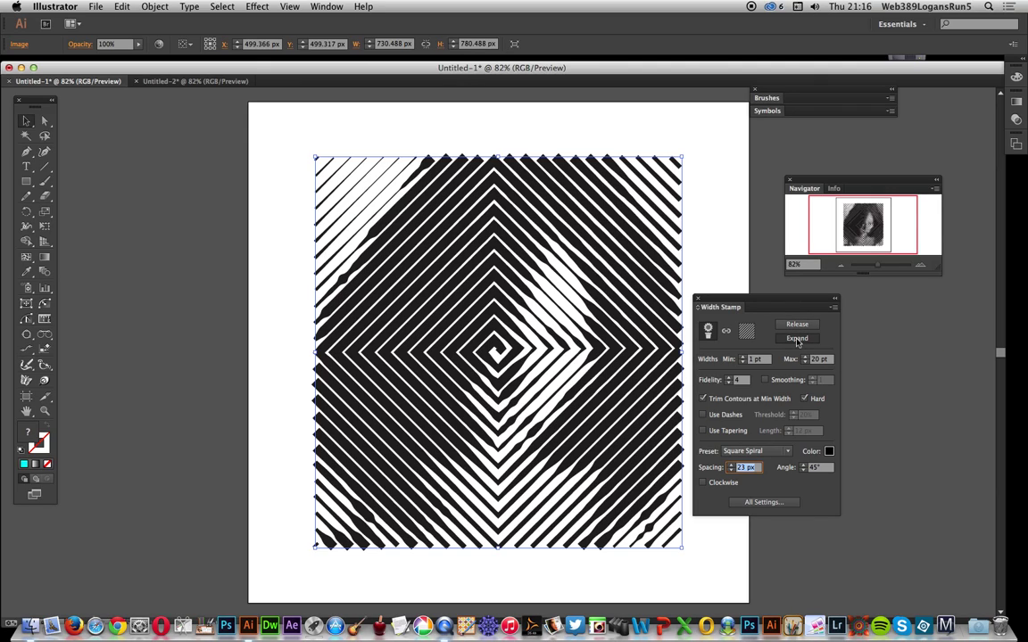
# Expand the square spiral width stamp into strokes, check it unselected and select the expanded group again
pyautogui.click(797, 339)
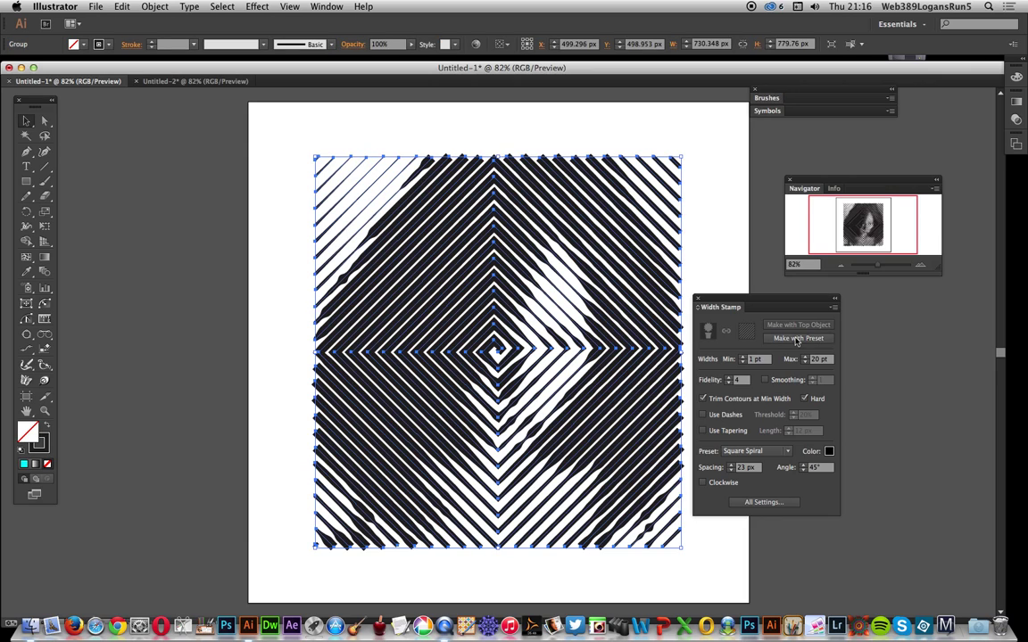
pyautogui.click(404, 114)
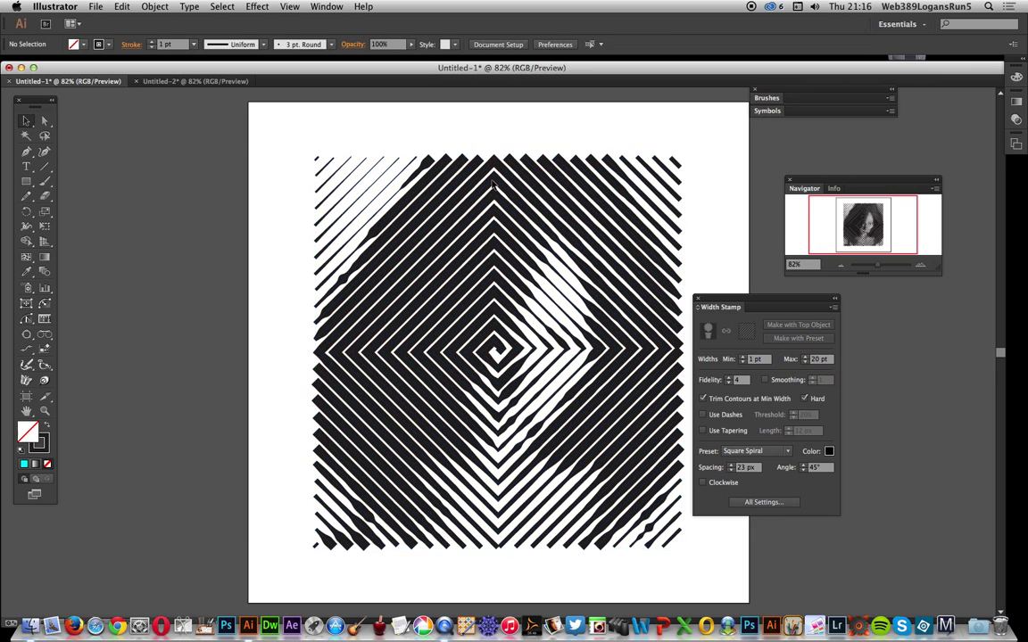
pyautogui.click(413, 153)
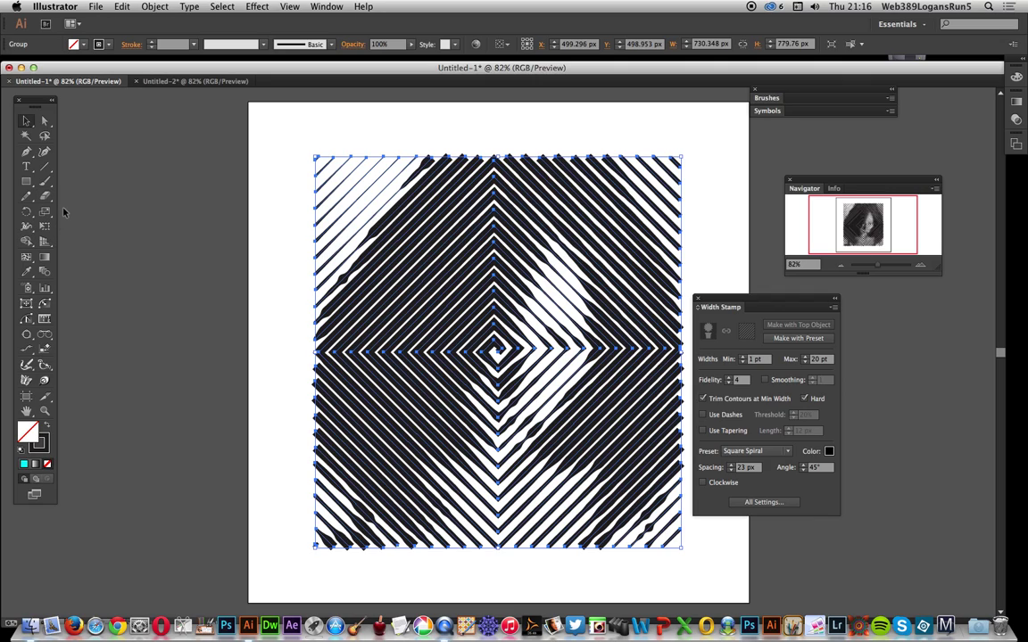
# Try widening one diagonal stroke near the artwork's upper-left corner to about 24.6 px with the Width tool, and undo it
pyautogui.click(30, 229)
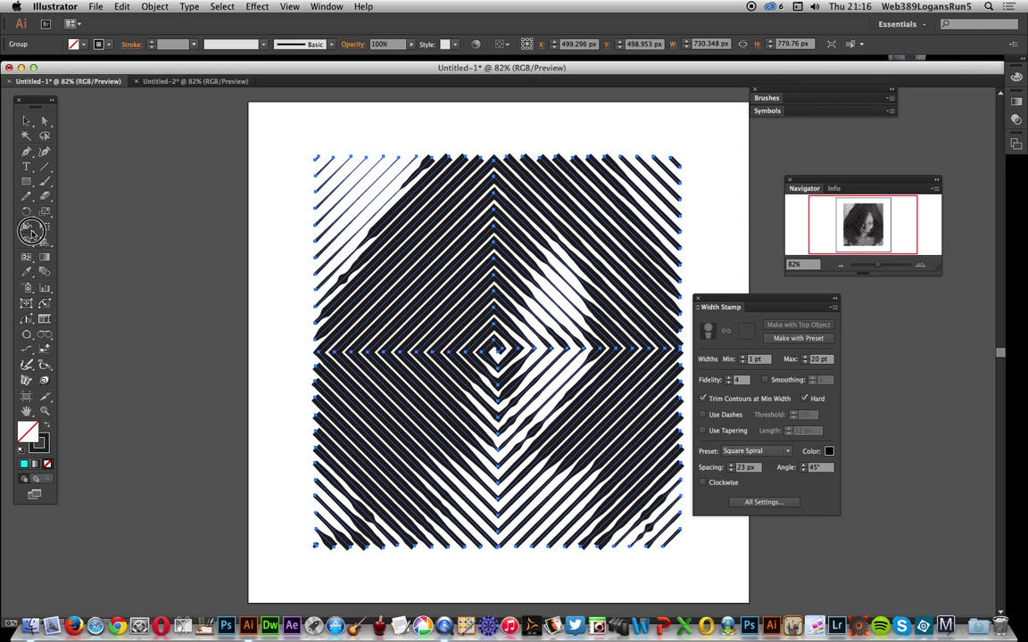
pyautogui.click(31, 231)
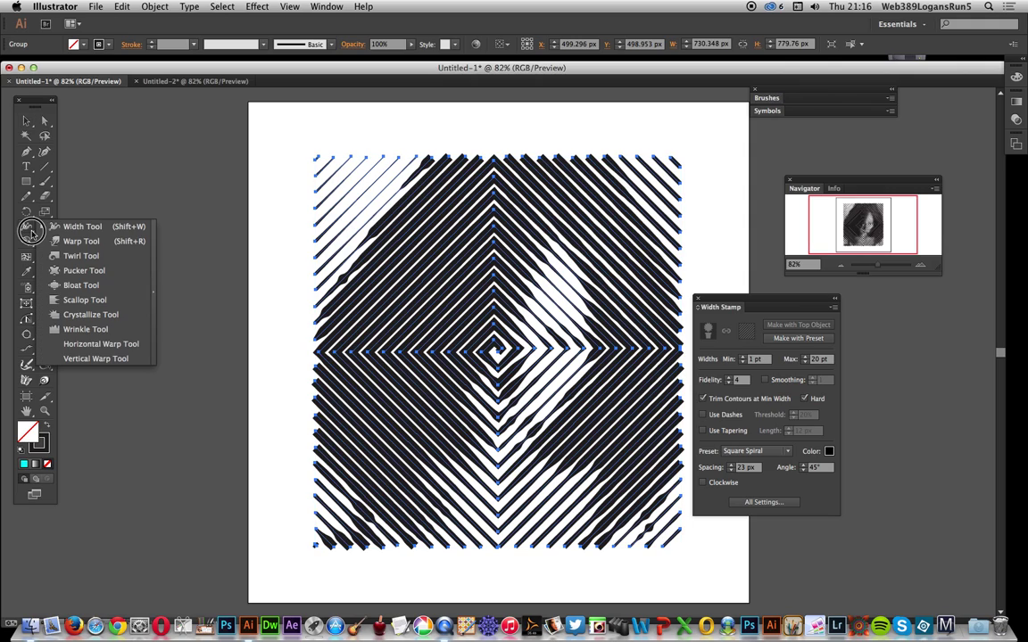
pyautogui.click(100, 230)
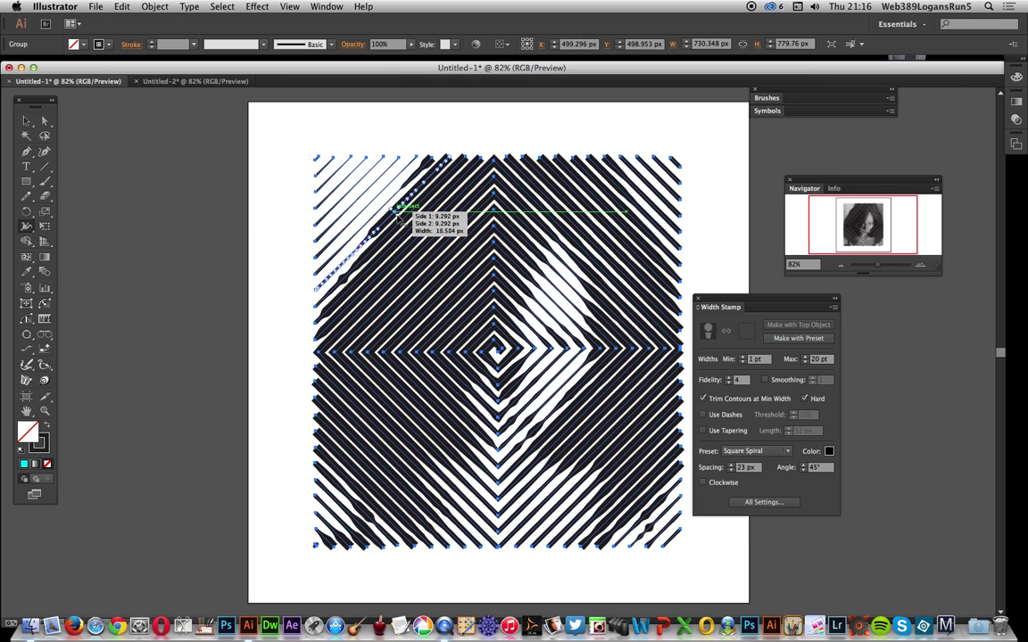
pyautogui.click(393, 209)
pyautogui.moveTo(393, 208); pyautogui.dragTo(438, 211)
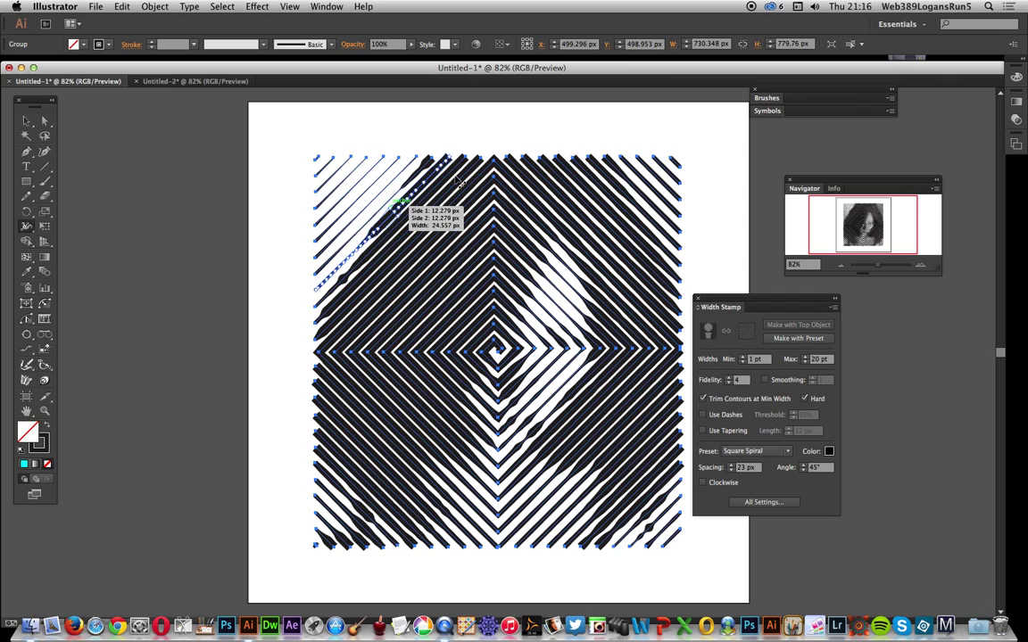
pyautogui.press('cmd+z')
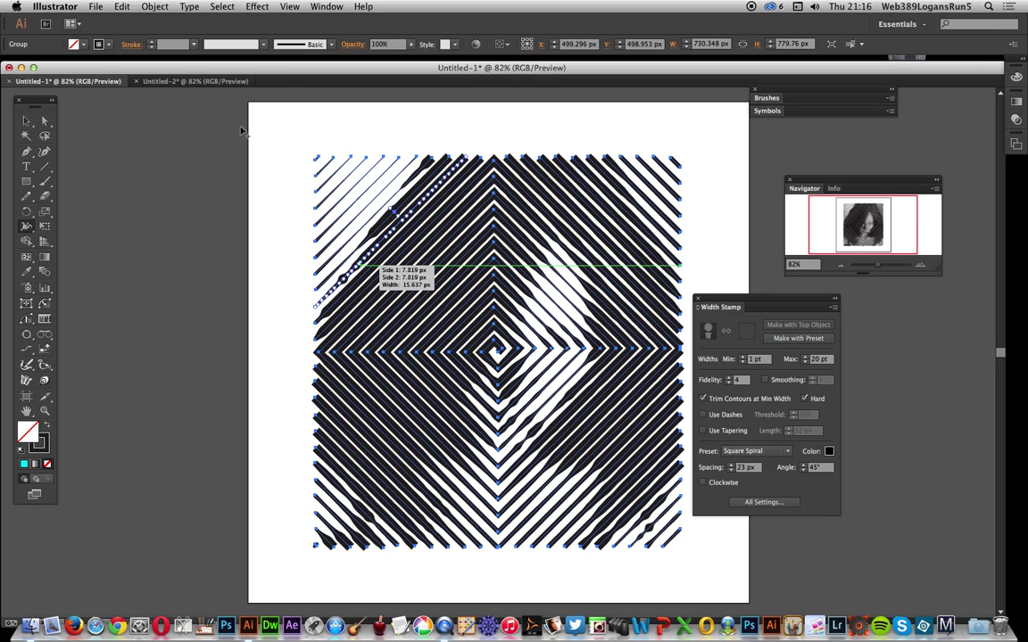
# Show the Libraries panel and add the whole expanded spiral artwork to the Xmas Teddy bears library
pyautogui.click(328, 5)
pyautogui.click(327, 6)
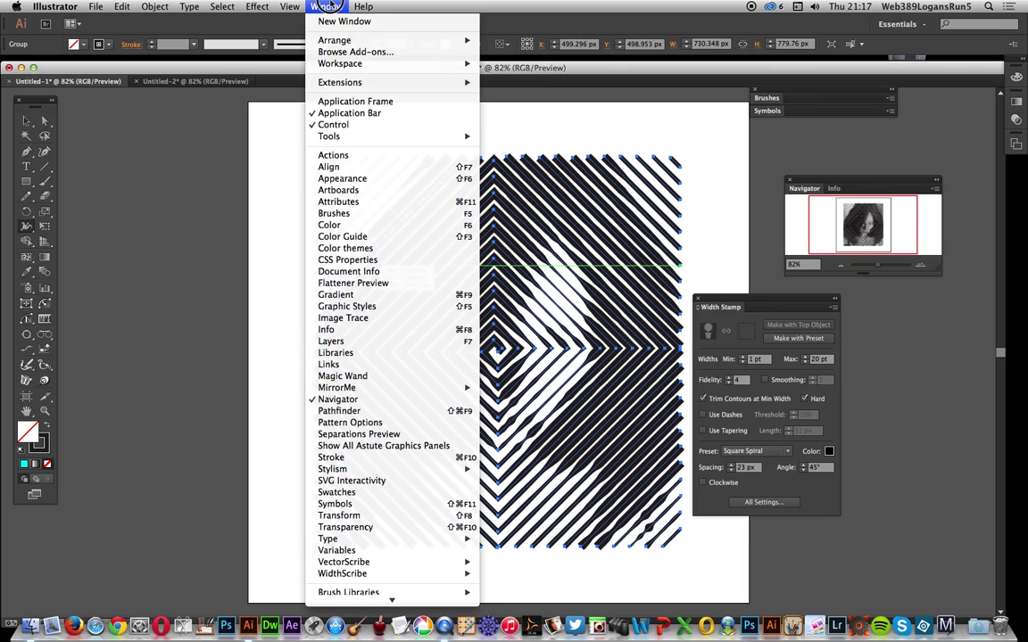
pyautogui.click(395, 352)
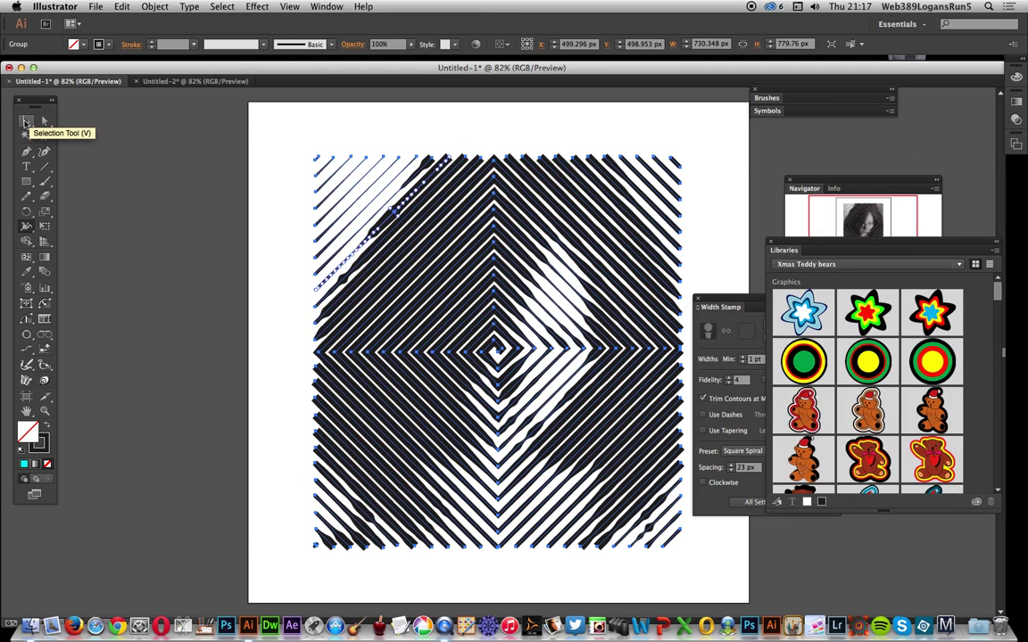
pyautogui.click(26, 121)
pyautogui.click(280, 133)
pyautogui.moveTo(280, 131); pyautogui.dragTo(730, 572)
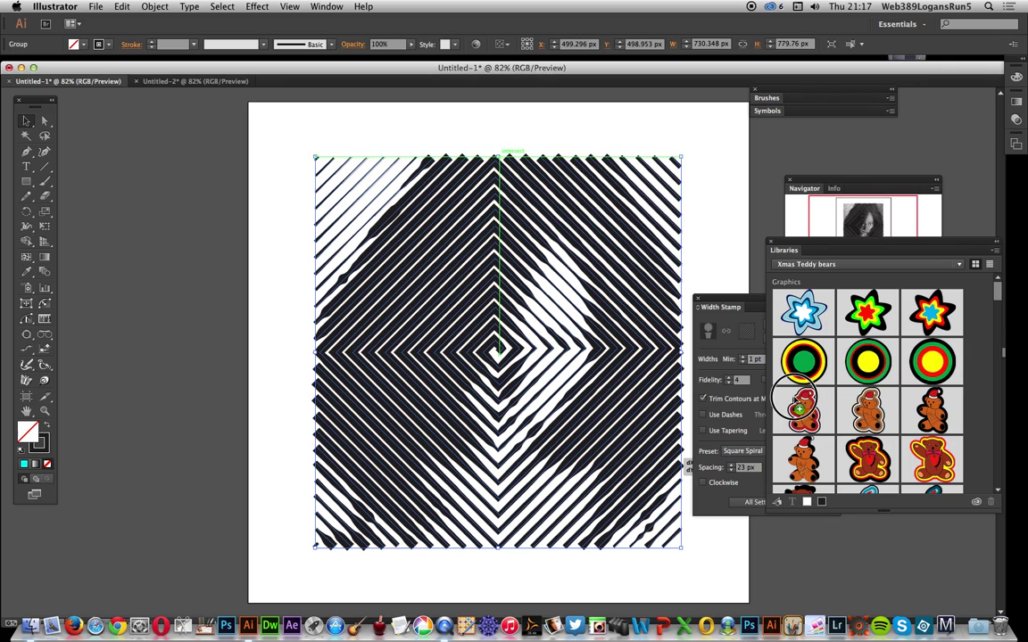
pyautogui.moveTo(795, 398); pyautogui.dragTo(624, 395)
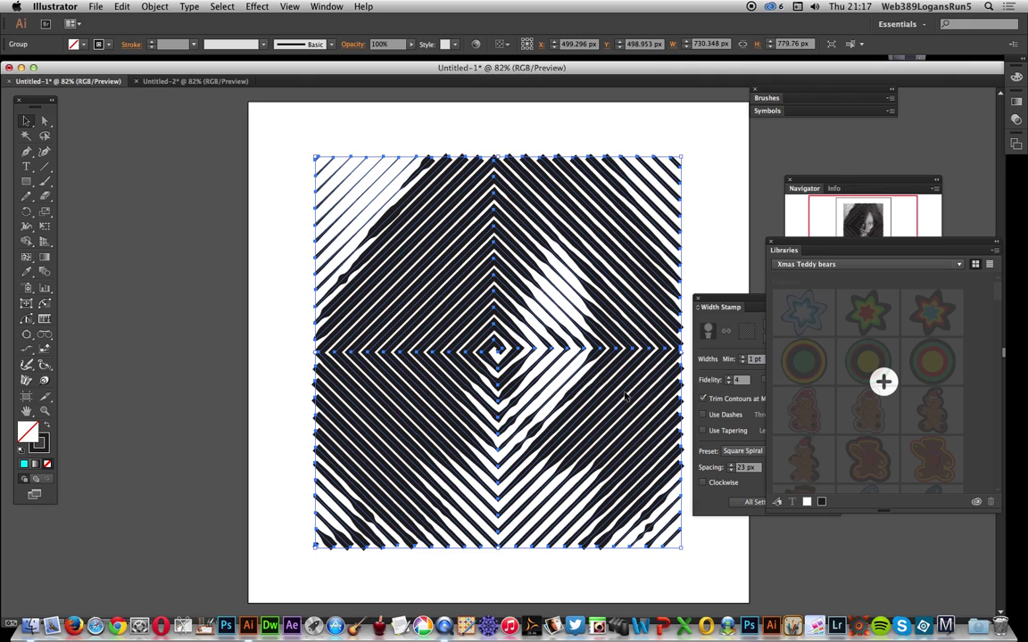
pyautogui.moveTo(624, 395); pyautogui.dragTo(625, 395)
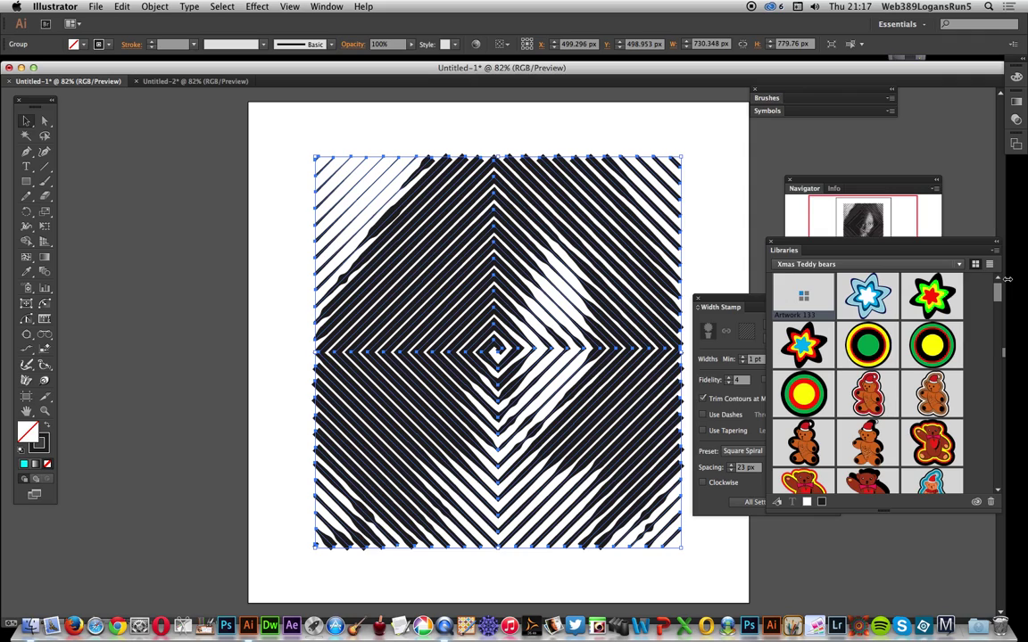